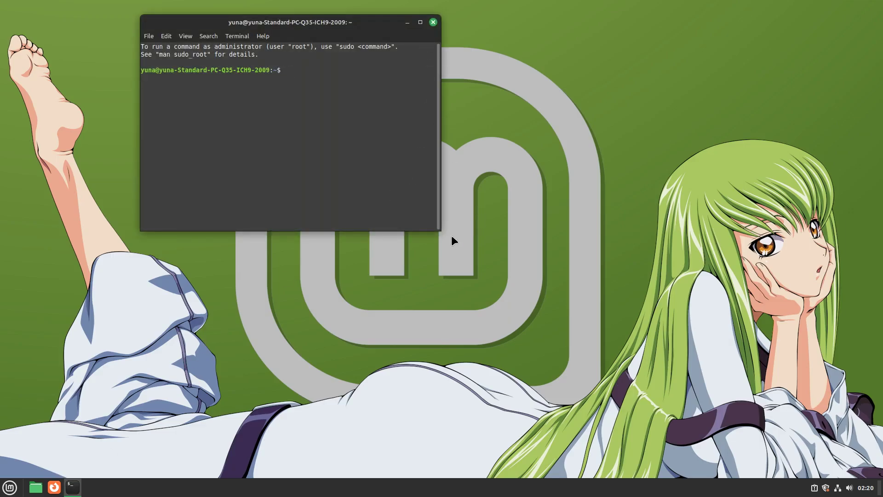
Step: Enlarge and centre the Terminal window, try the zoom levels, and clear the screen
left_click_drag(439, 230, 630, 355)
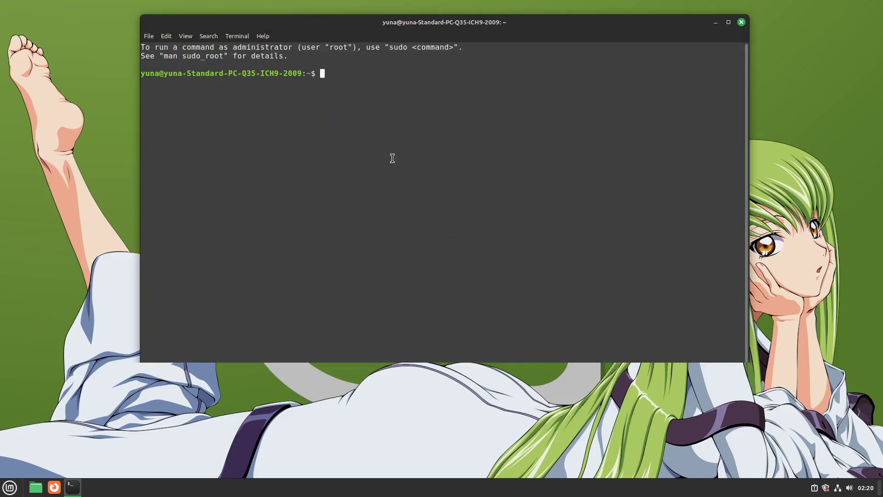
key("super+Up")
key("ctrl+plus")
key("ctrl+plus")
key("ctrl+plus")
key("ctrl+plus")
key("ctrl+plus")
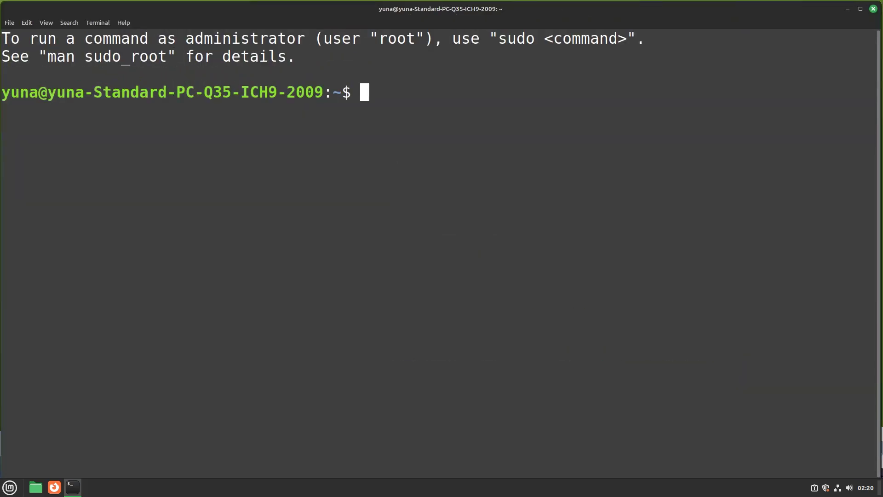
key("super+Down")
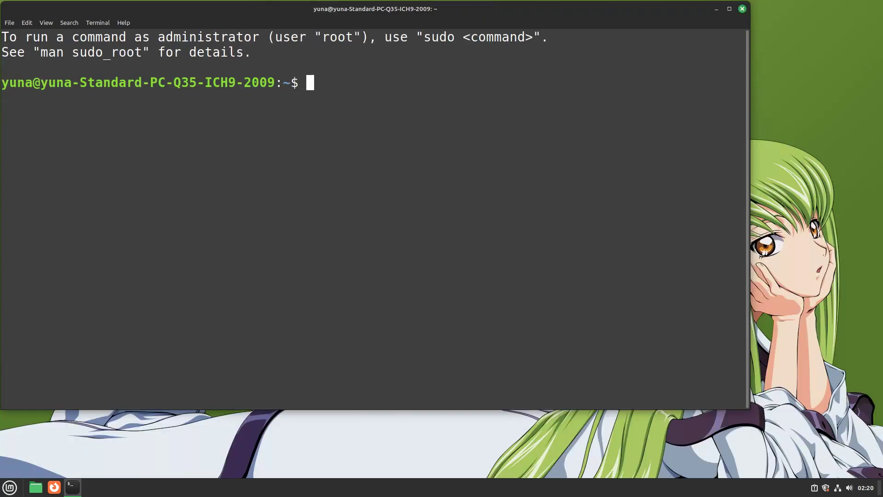
key("ctrl+minus")
key("ctrl+minus")
left_click_drag(336, 11, 470, 64)
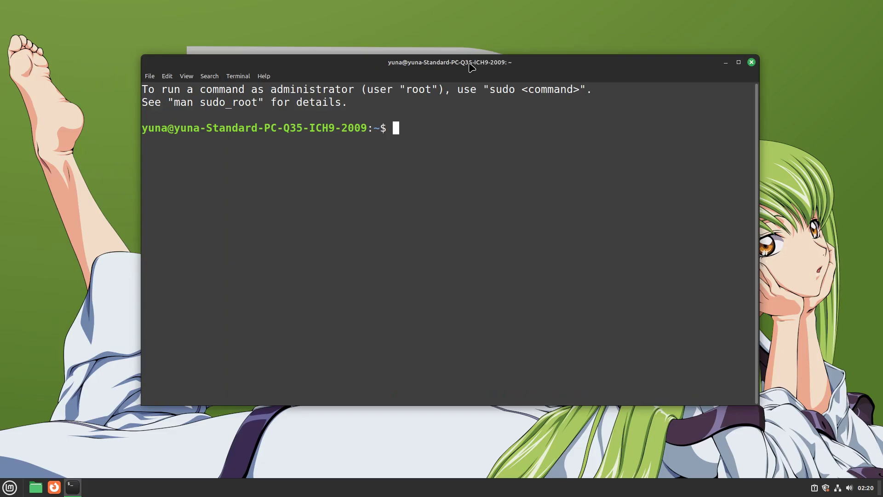
key("ctrl+l")
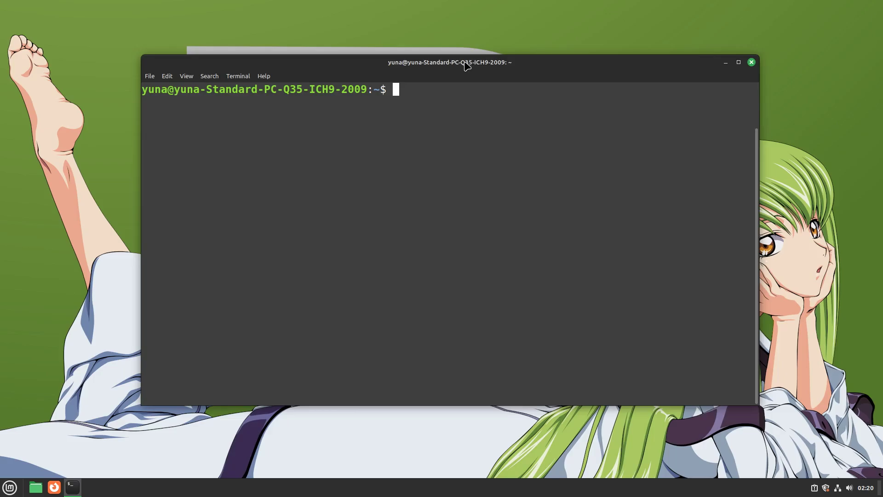
Step: Open /etc/apt/sources.list.d/official-package-repositories.list in Xed as root and widen the editor
type("sudo x")
type("ed /etc/apt/sources.list")
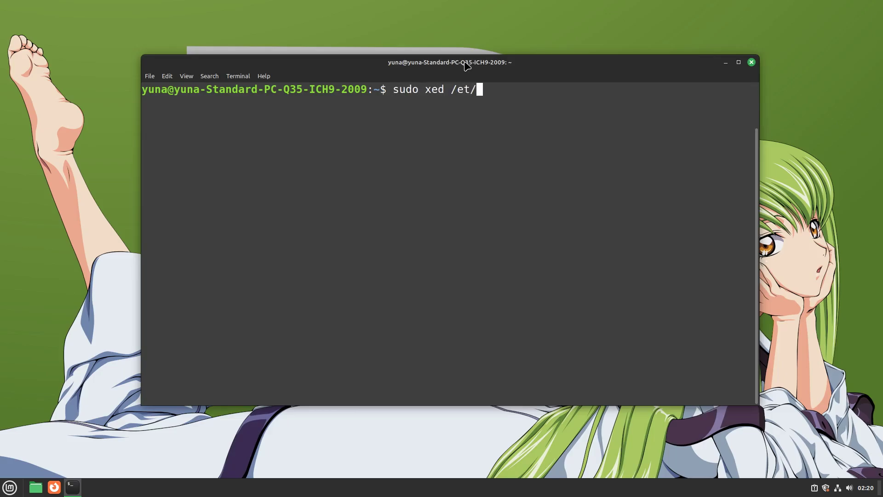
type(".d/")
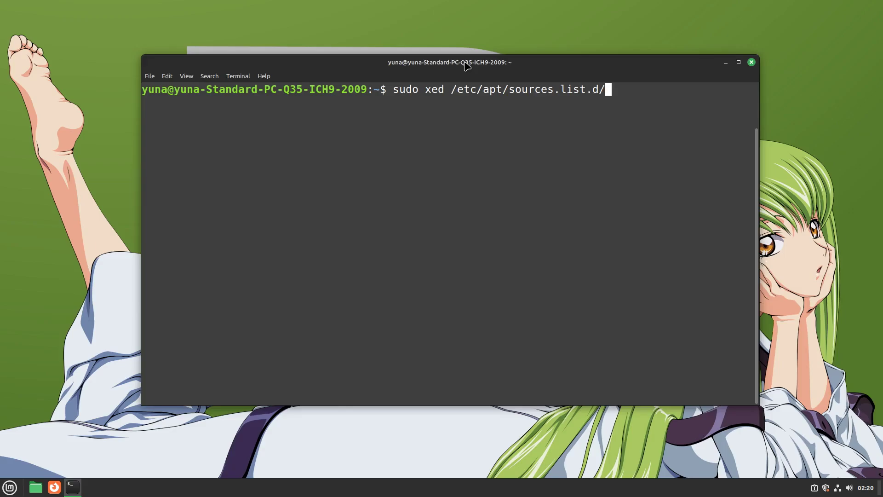
key("Tab")
key("Return")
key("Return")
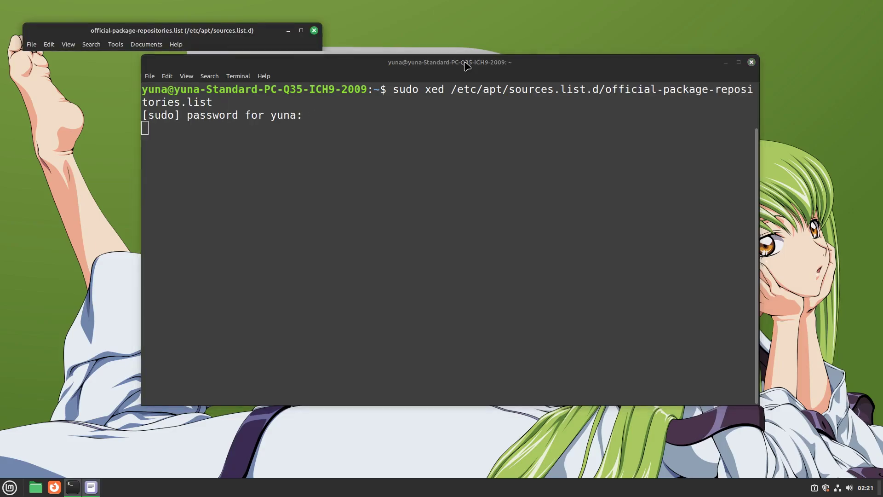
left_click_drag(318, 264, 532, 316)
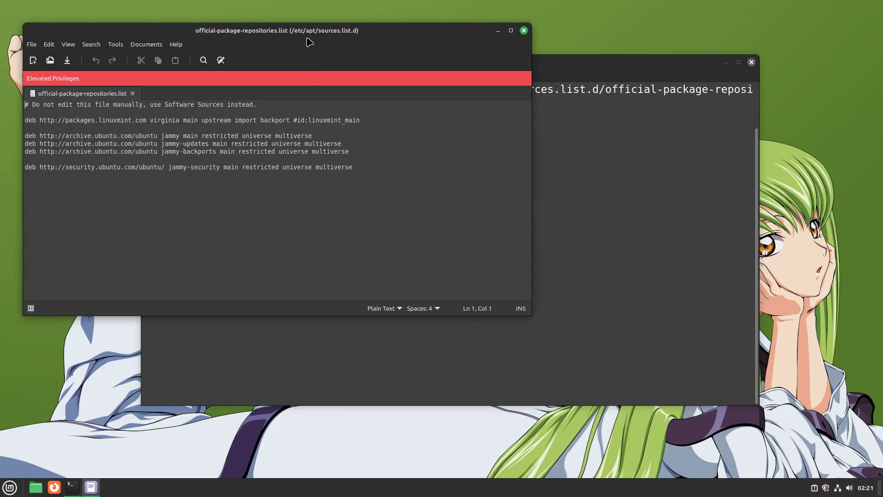
left_click_drag(309, 42, 412, 125)
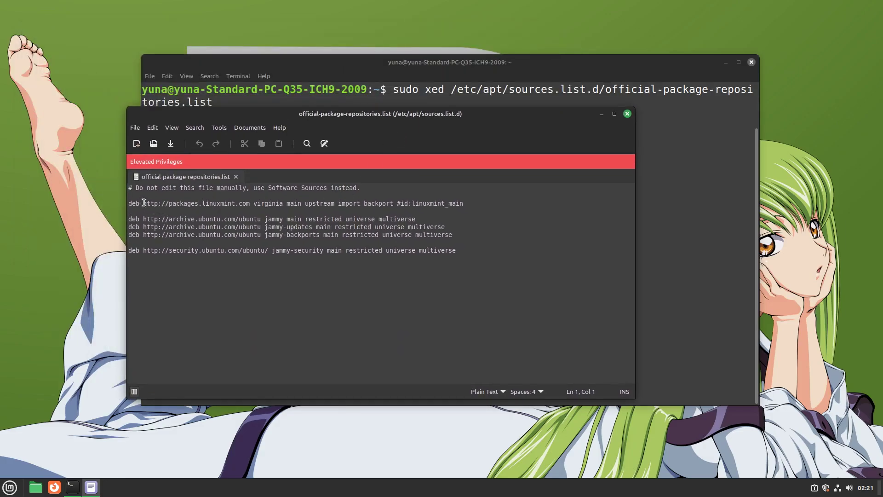
Step: Replace packages.linuxmint.com with fastly.linuxmint.io on the Mint repository line and save
left_click_drag(463, 203, 256, 204)
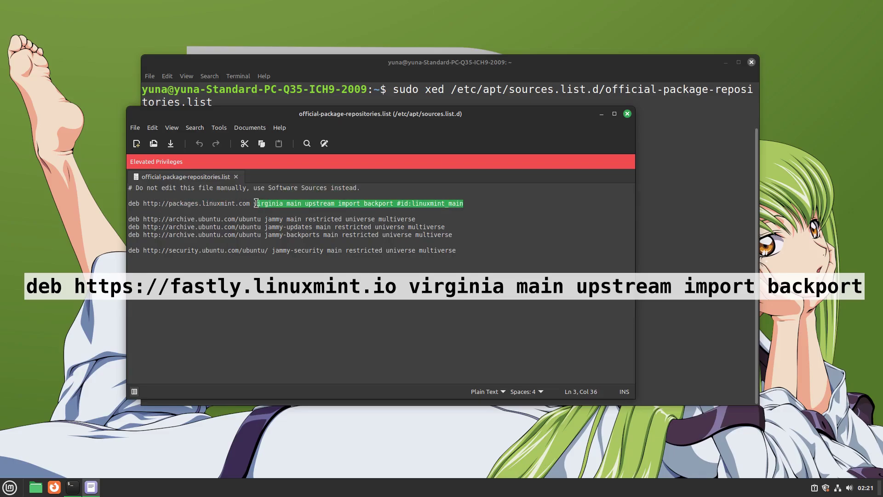
left_click(168, 204)
key("Delete")
key("Delete")
key("Delete")
key("Delete")
key("Delete")
key("Delete")
key("Delete")
key("Delete")
key("Delete")
key("Delete")
key("Delete")
key("Delete")
key("Delete")
key("Delete")
key("Delete")
key("Delete")
key("Delete")
key("Delete")
key("Delete")
key("Delete")
type("fastly/")
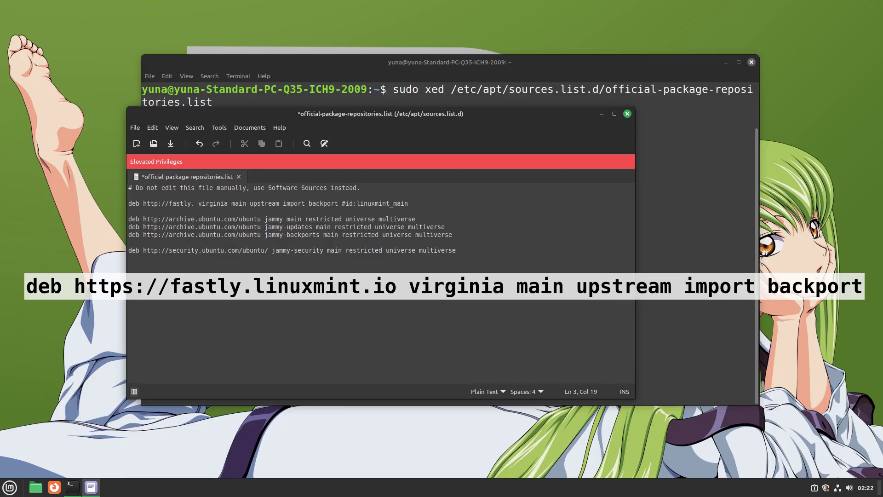
type("linuxmint.io")
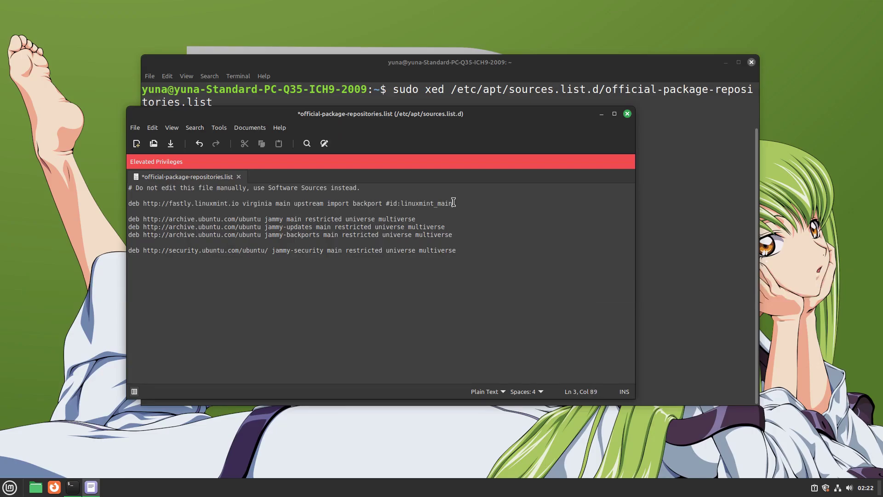
key("ctrl+s")
Step: Close Xed, refresh package lists with sudo apt update, and clear the screen
left_click(627, 113)
type("sudo apt")
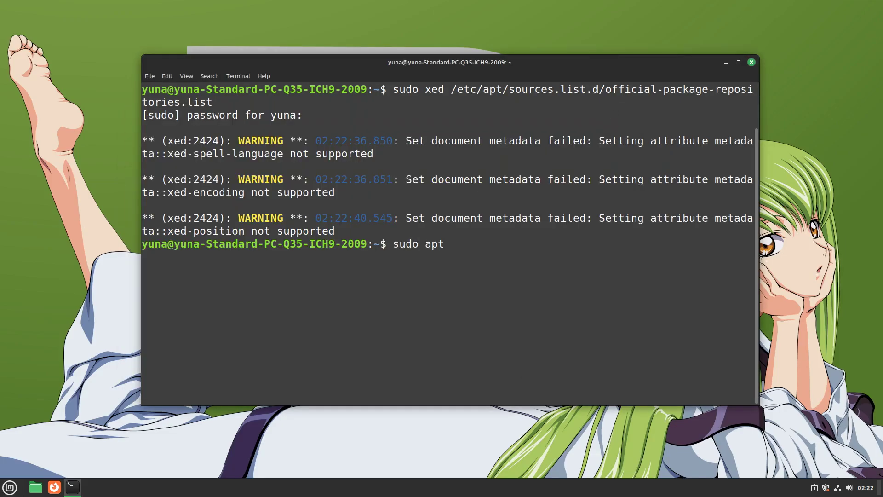
type(" update")
key("Return")
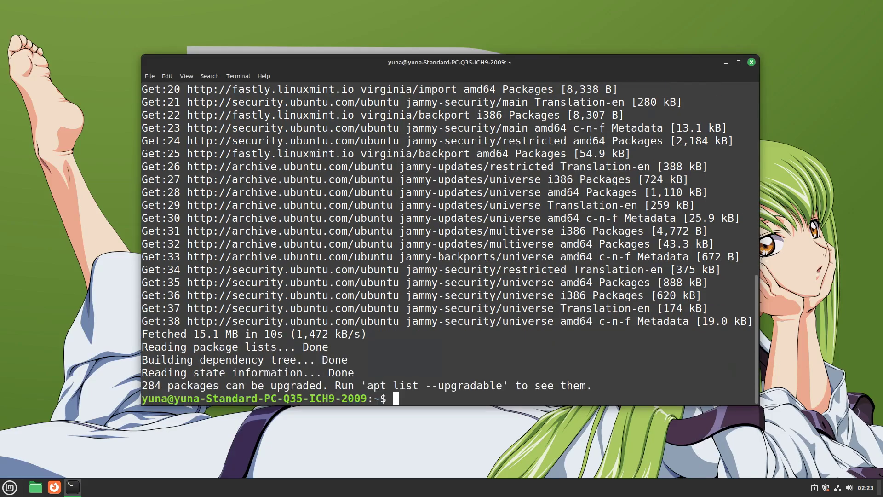
key("ctrl+l")
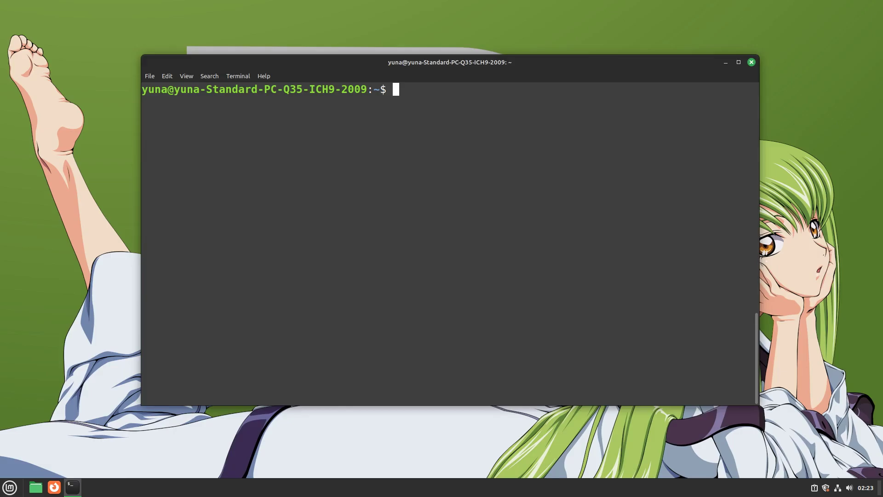
Step: Install mintupgrade and upgrade all system packages, confirming the upgrade prompt
type("sudo apt install m")
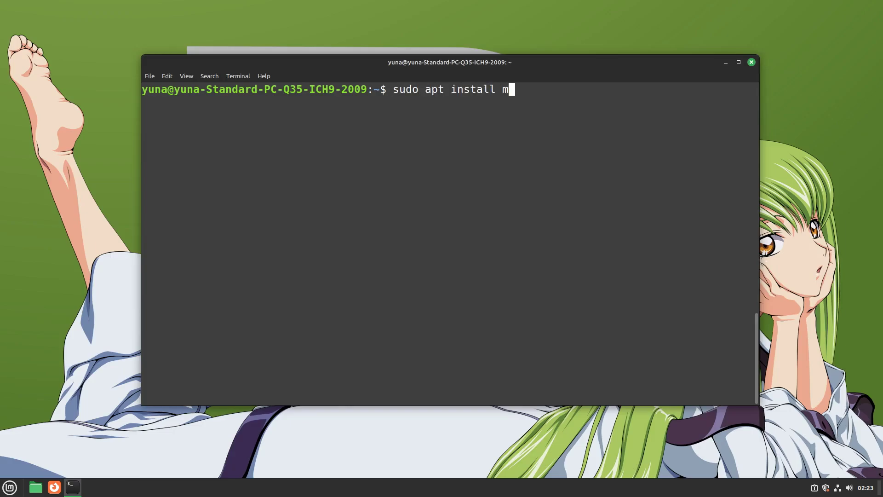
type("intupgrade")
key("Return")
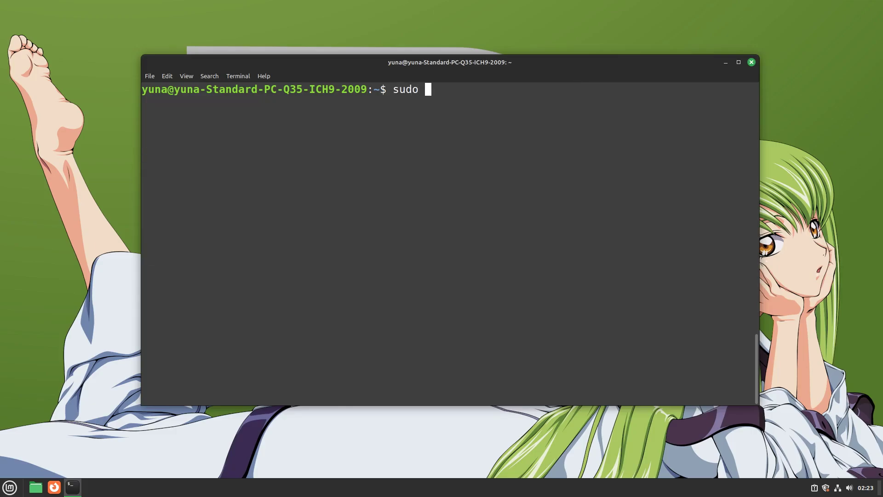
type("apt upgrade")
key("Return")
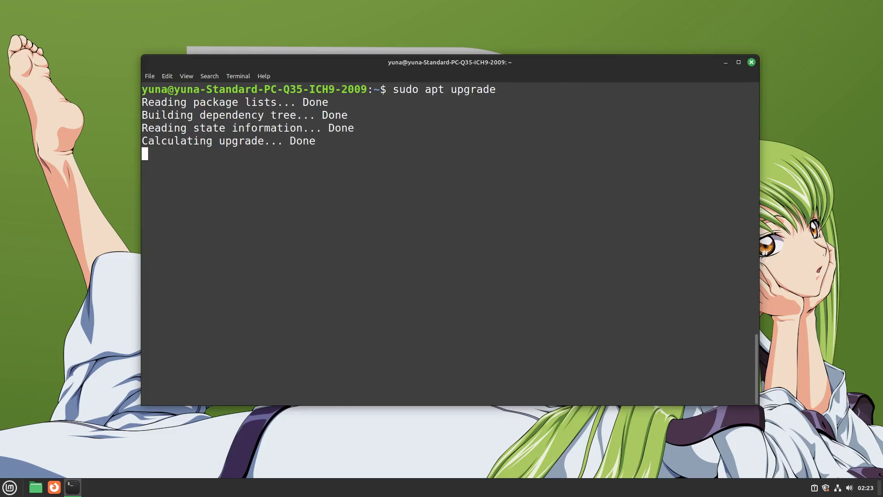
key("Return")
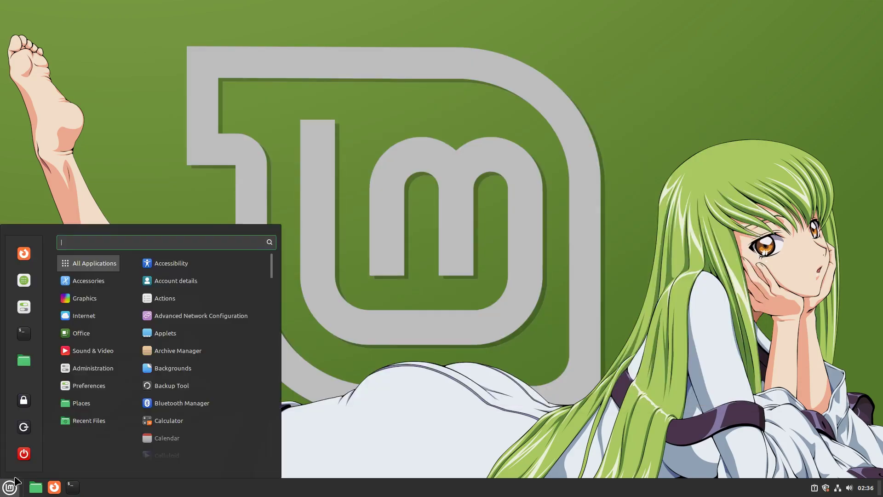
Step: Restart the computer, reopen an enlarged Terminal, and enter sudo mintupgrade
left_click(18, 449)
left_click(469, 284)
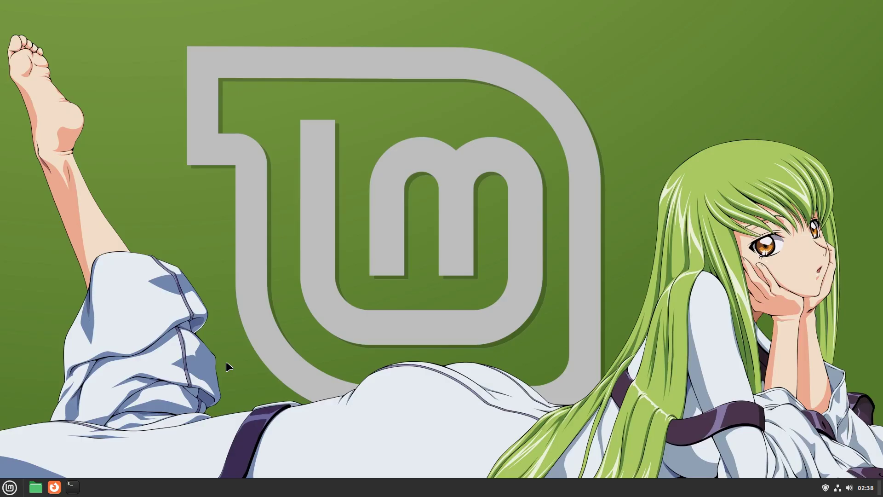
left_click(73, 487)
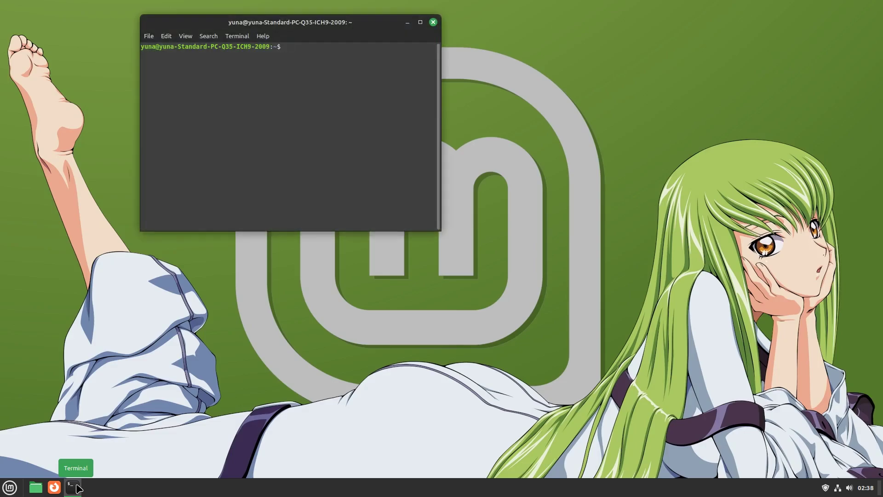
key("ctrl+plus")
key("ctrl+plus")
key("ctrl+plus")
key("ctrl+plus")
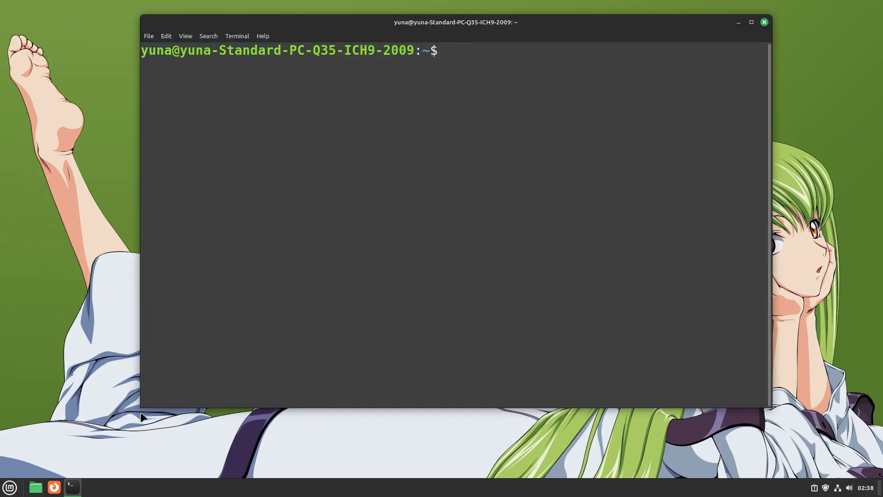
type("sudo")
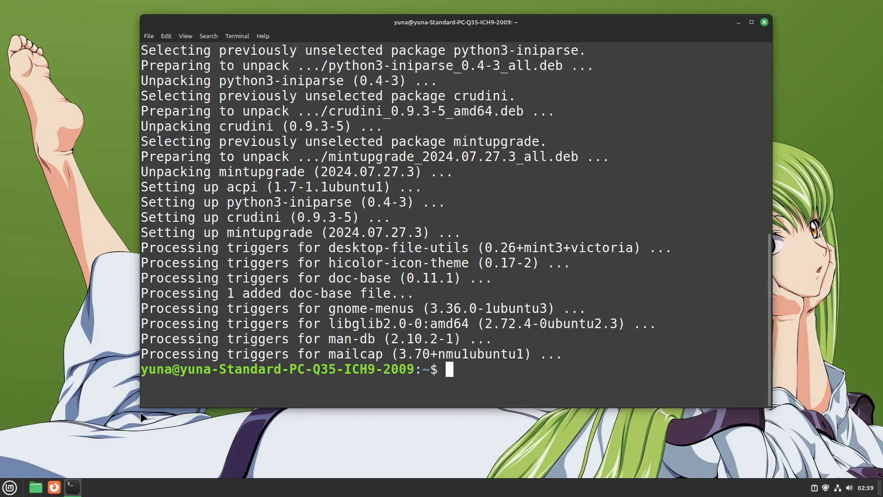
type("sudo mint")
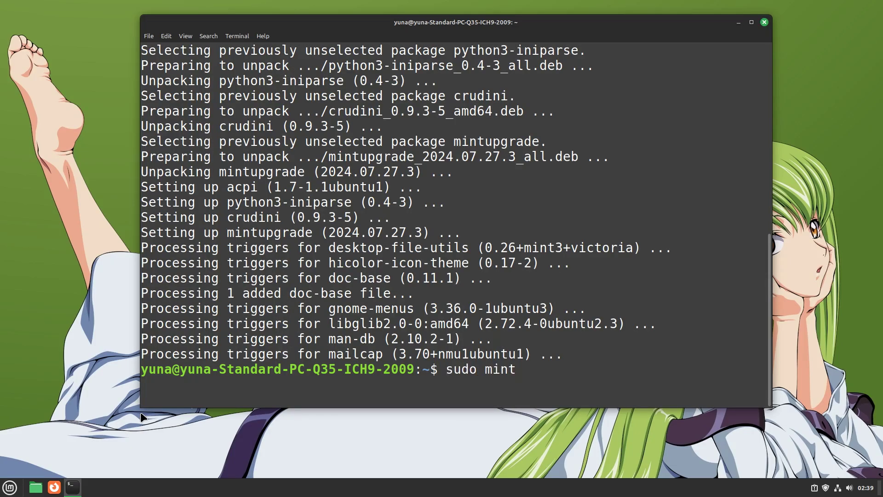
type("upgrad")
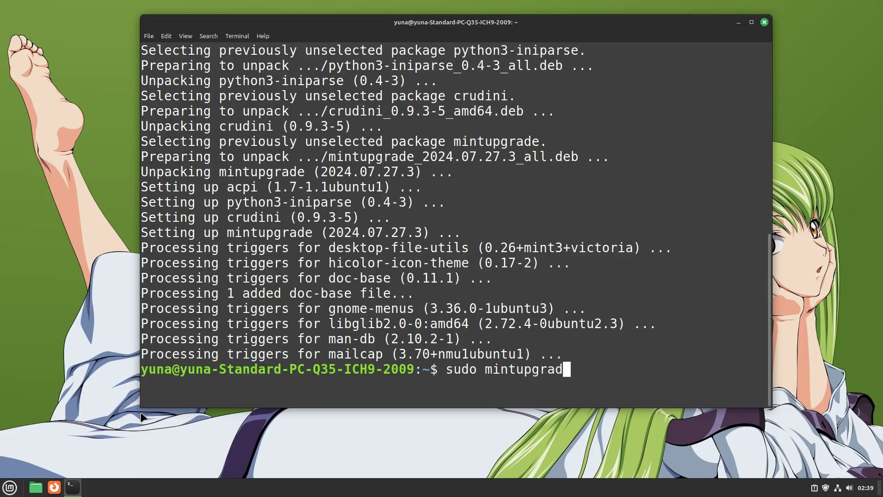
type("e")
Step: Launch mintupgrade, start the Mint 22 upgrade, run Phase 1 checks, and fix the snapshot warning
key("Return")
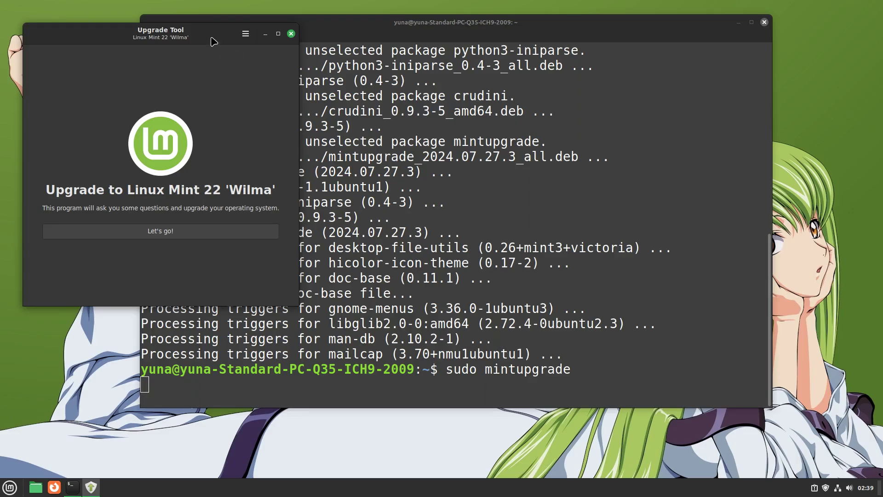
left_click_drag(213, 41, 539, 119)
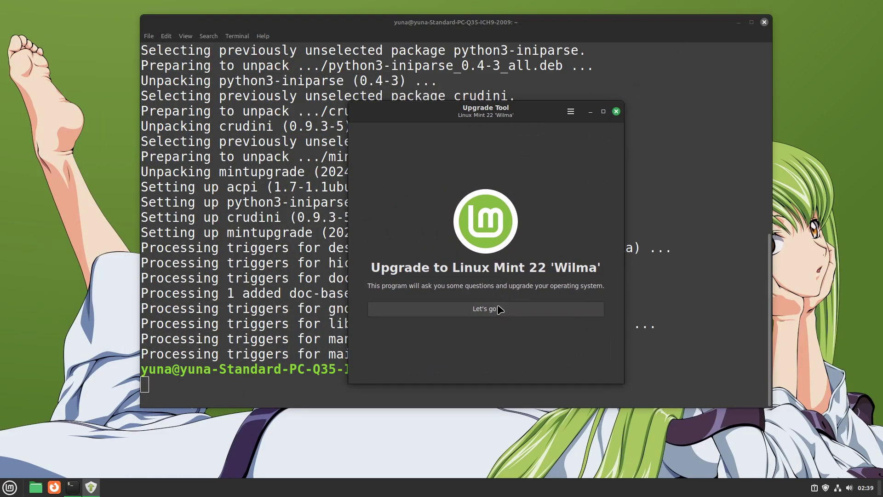
left_click(499, 309)
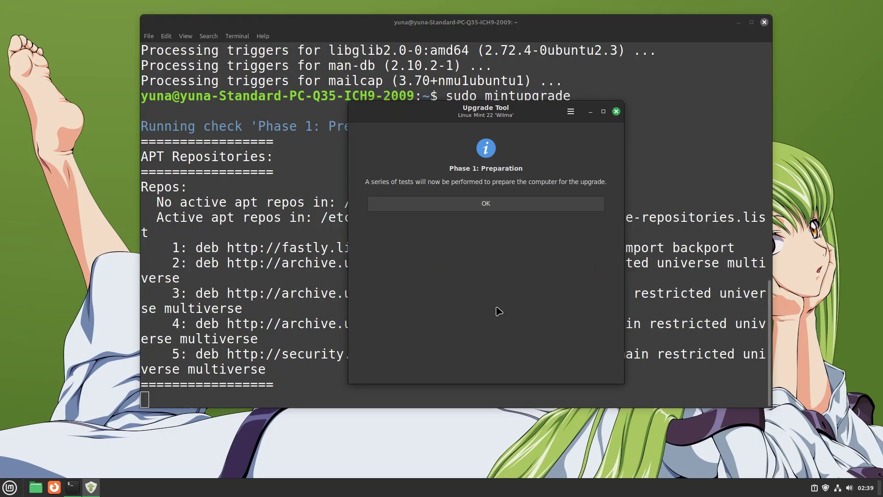
left_click(488, 210)
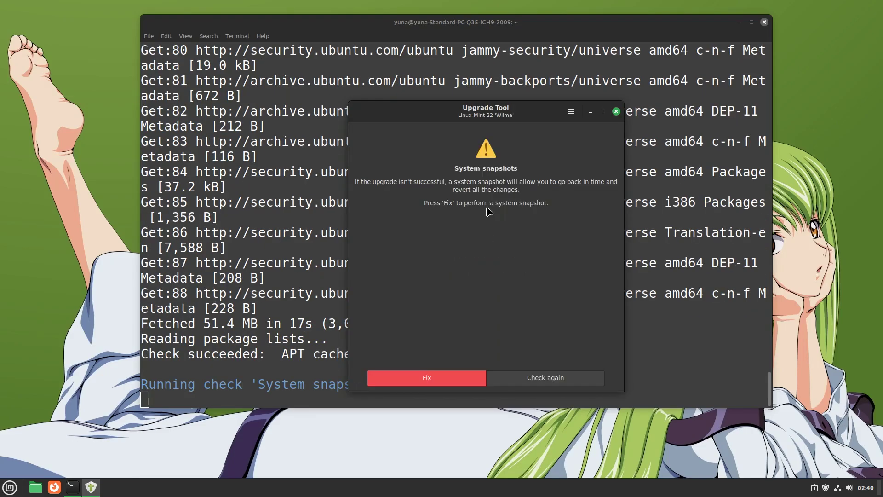
left_click(418, 376)
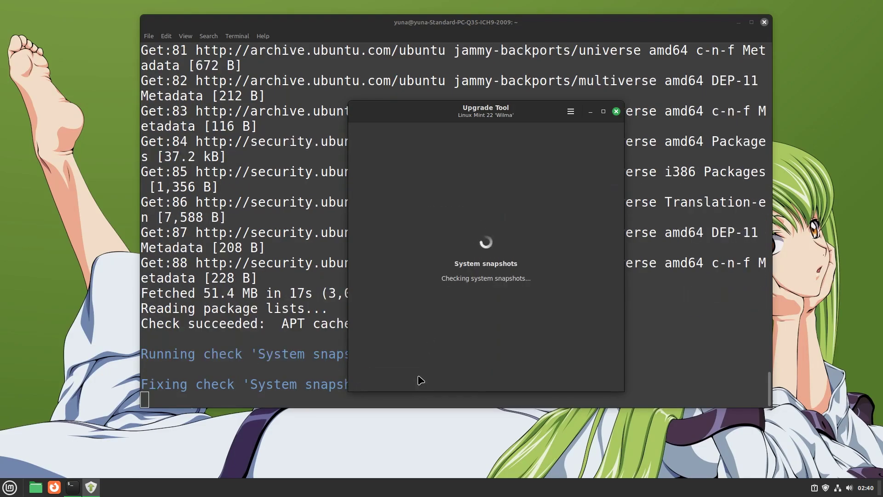
Step: Configure Timeshift for RSYNC snapshots on vda3 with default levels and home directories excluded
left_click(322, 179)
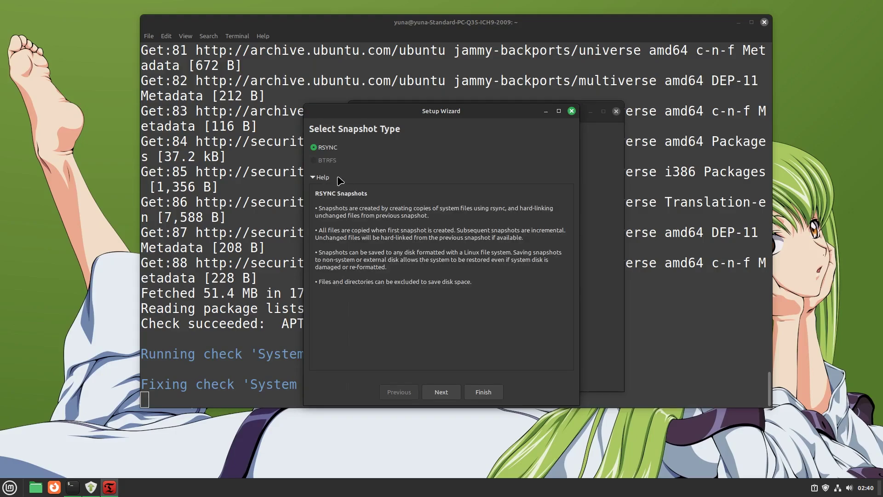
left_click(447, 395)
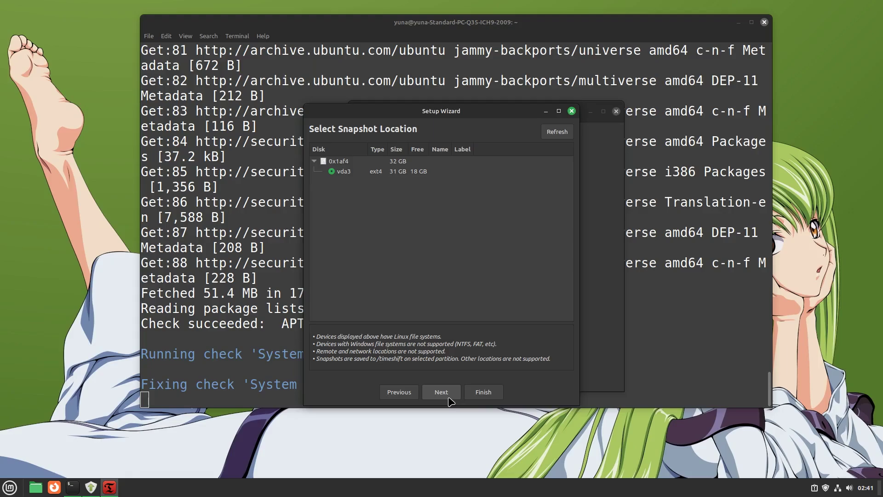
left_click(448, 398)
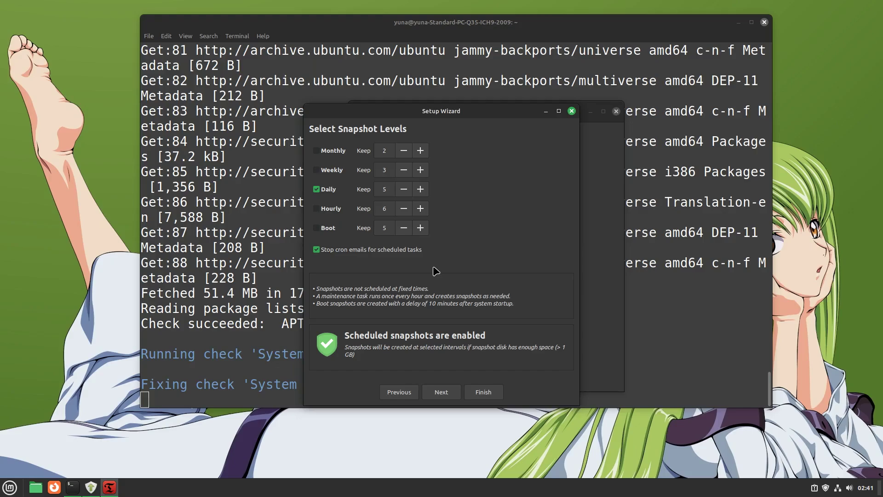
left_click(437, 394)
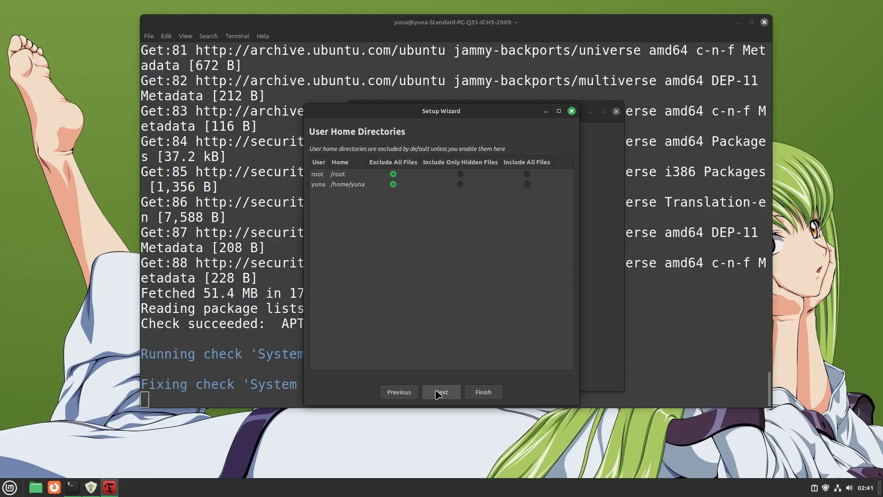
left_click(438, 394)
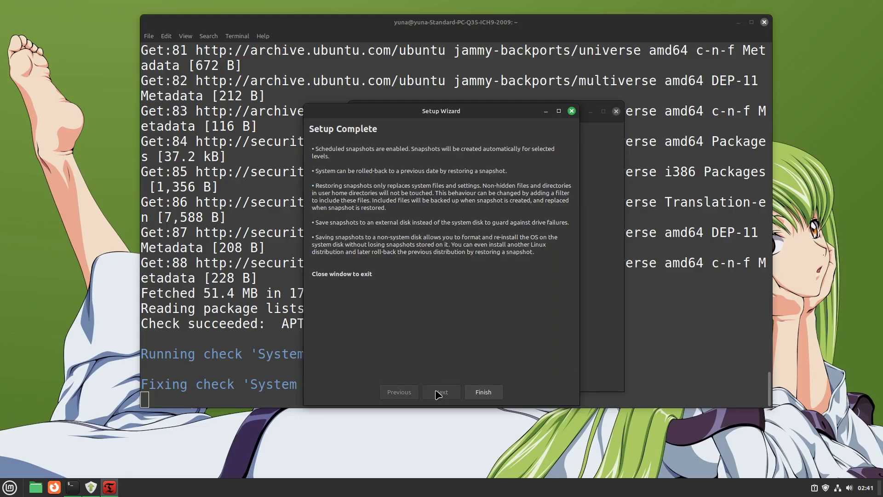
left_click(483, 393)
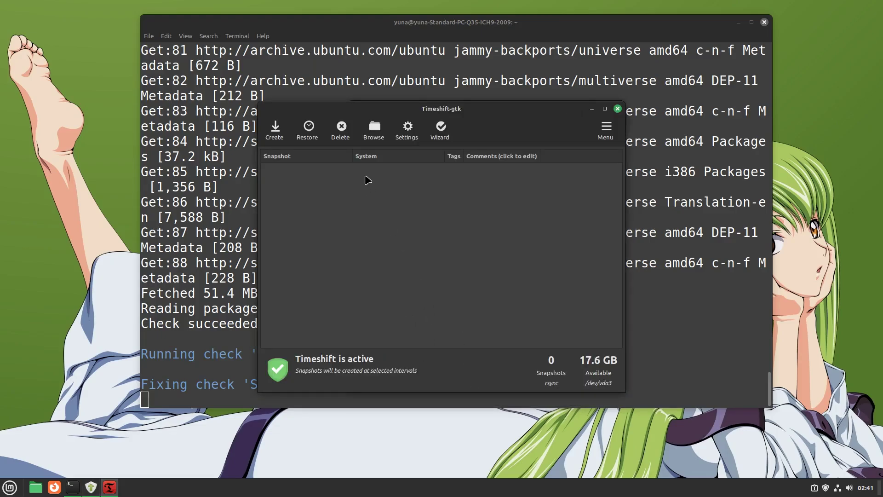
Step: Create a Timeshift system snapshot before the upgrade continues
left_click(276, 129)
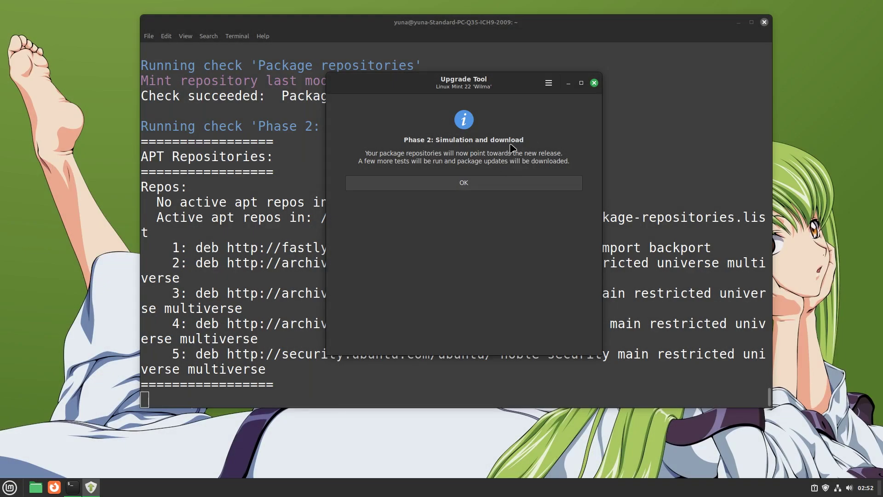
Step: Run the Phase 2 simulation and review the added and removed package lists
left_click(472, 182)
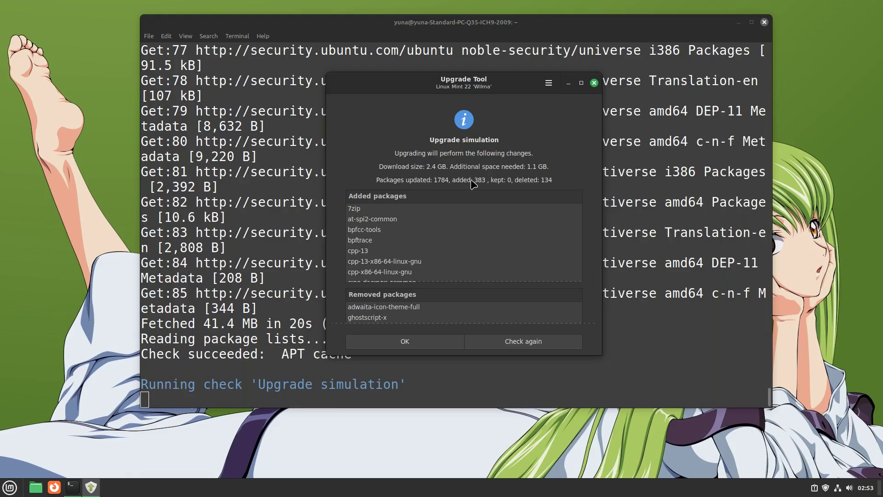
scroll(460, 212, "down", 10)
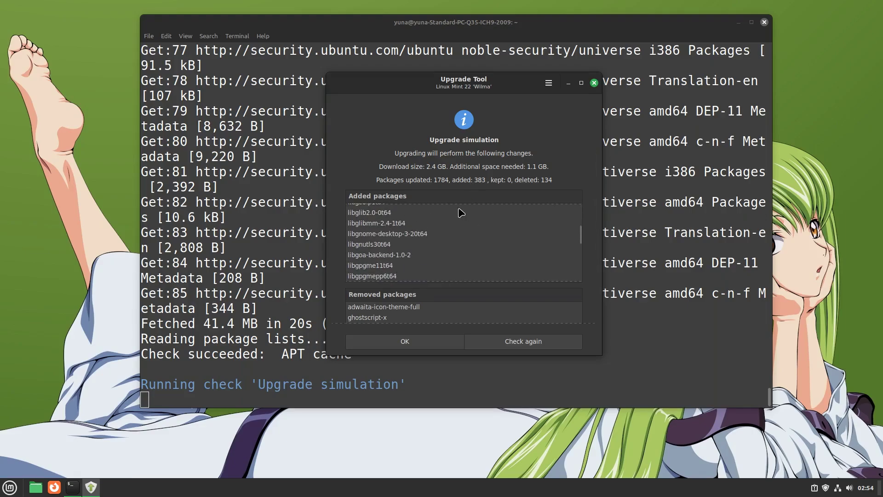
scroll(460, 212, "down", 15)
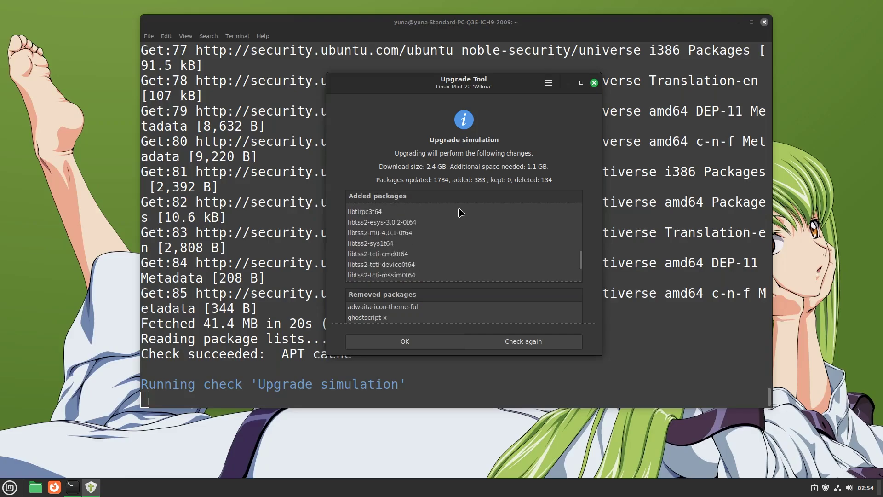
scroll(479, 290, "down", 5)
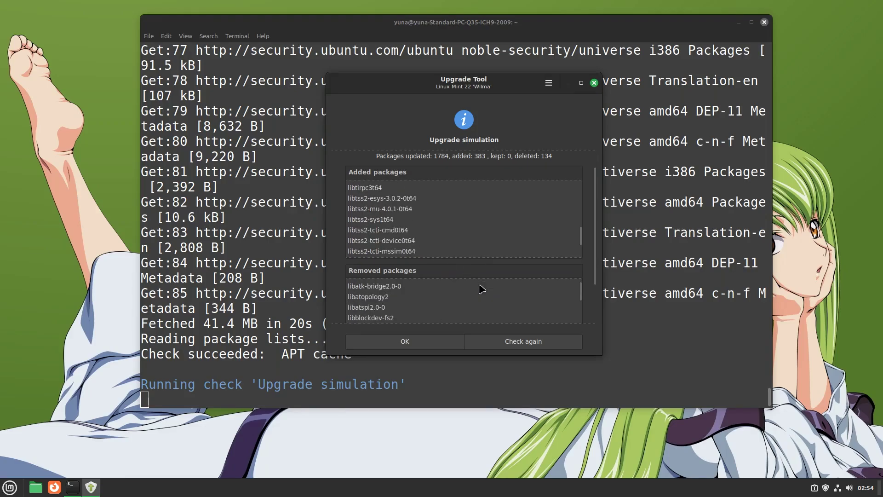
left_click_drag(597, 258, 594, 296)
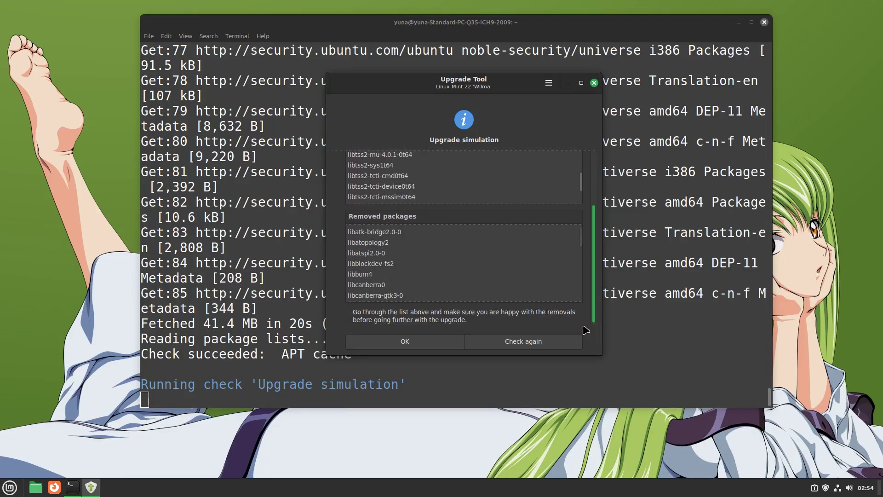
scroll(515, 240, "down", 10)
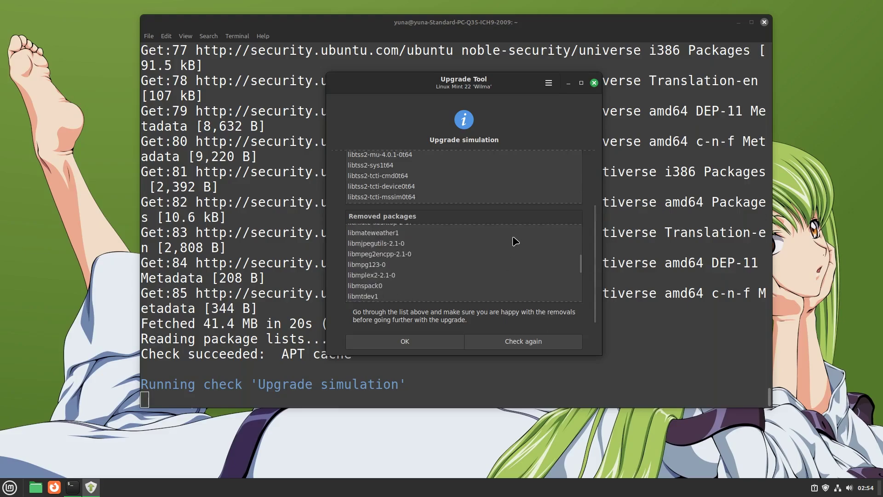
scroll(515, 241, "down", 10)
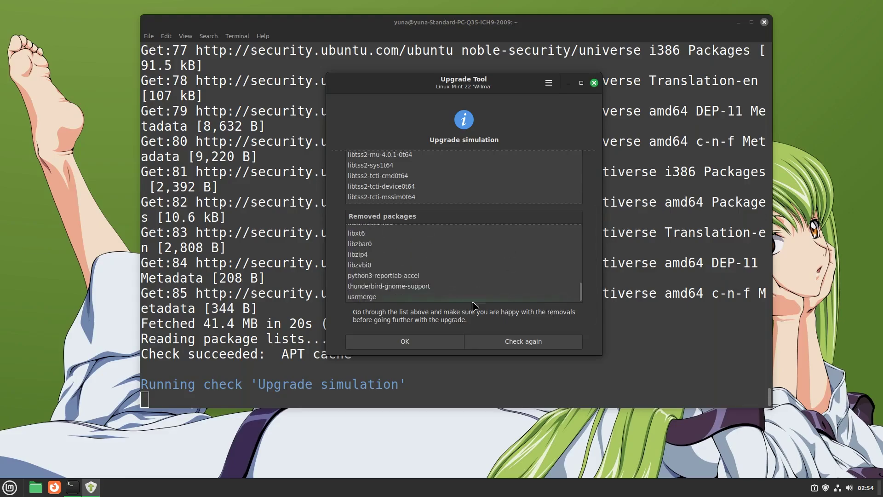
Step: Download and install the Mint 22 upgrade, close the tool and terminal, and restart
left_click(427, 341)
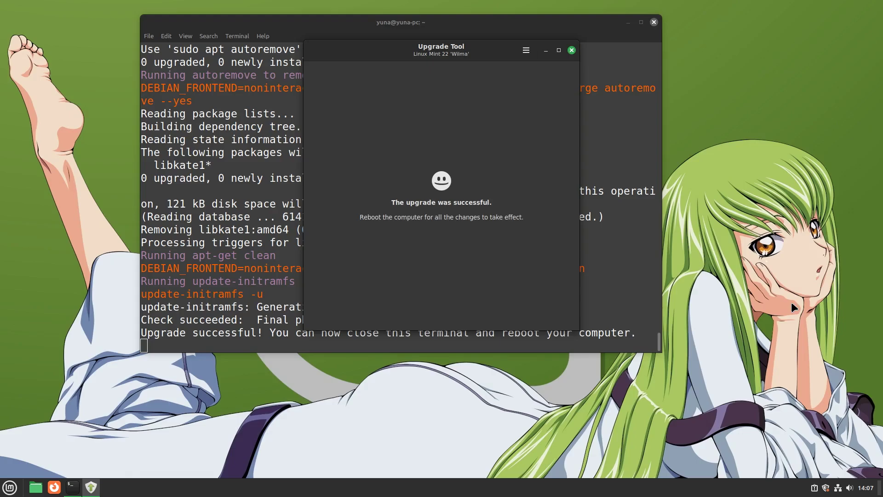
left_click(572, 49)
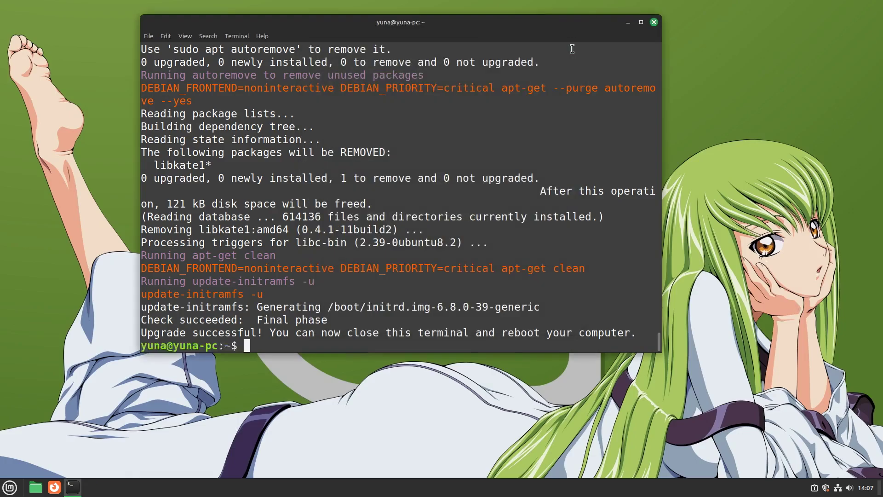
left_click(653, 22)
left_click(9, 487)
left_click(24, 460)
left_click(472, 281)
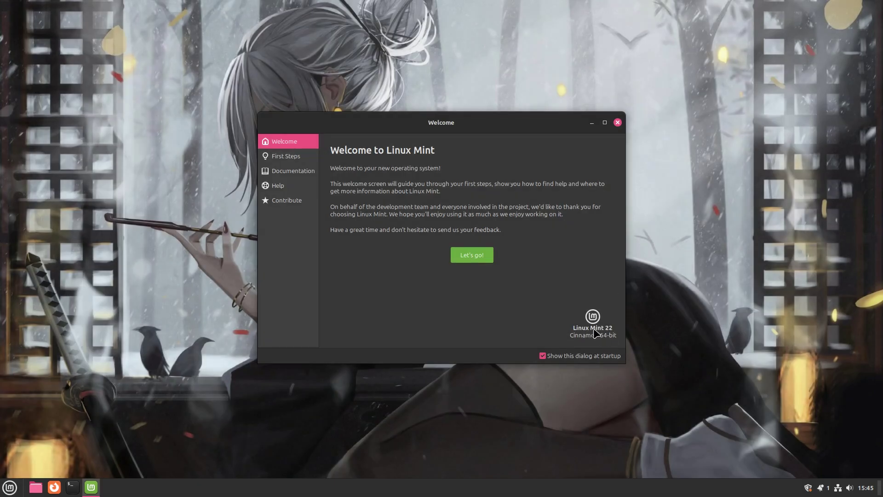
Step: Browse the Welcome Screen's First Steps, Documentation, Help and Contribute pages, then close it
left_click(487, 260)
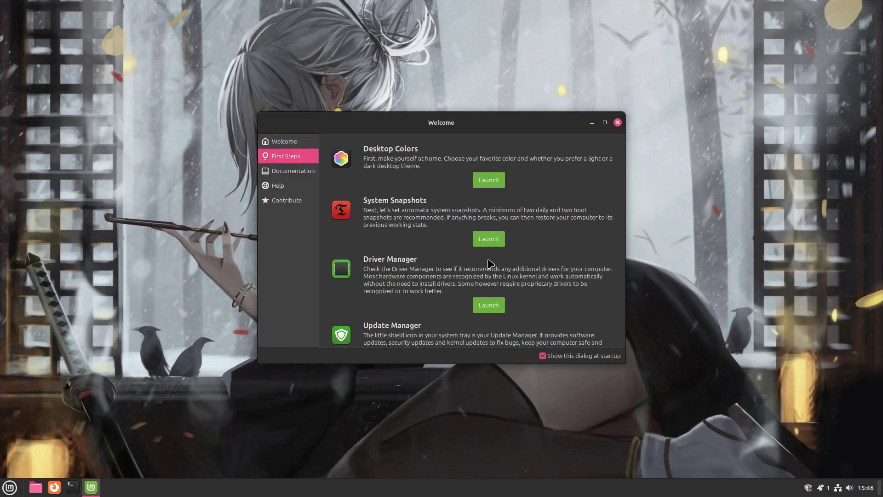
scroll(501, 210, "down", 5)
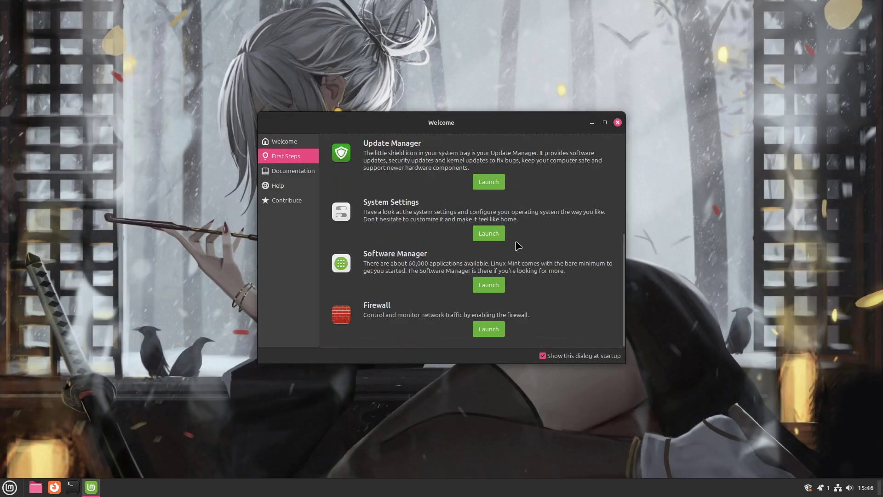
left_click(308, 173)
left_click(294, 185)
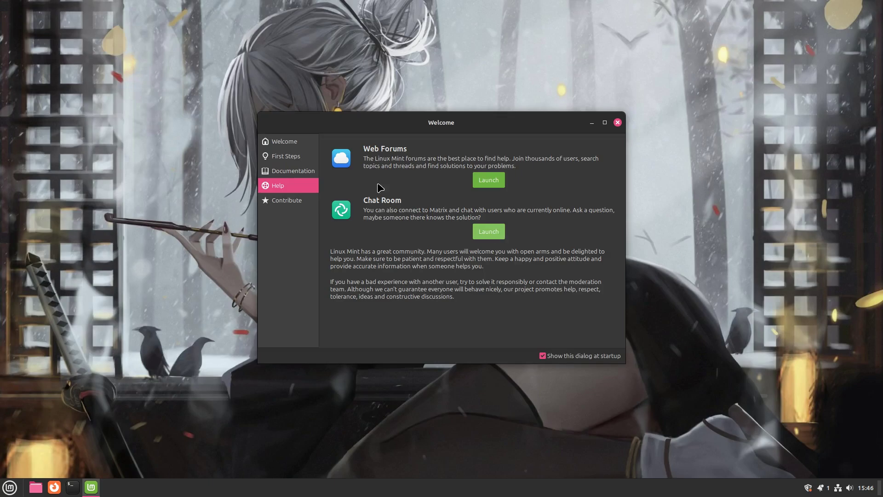
left_click(299, 201)
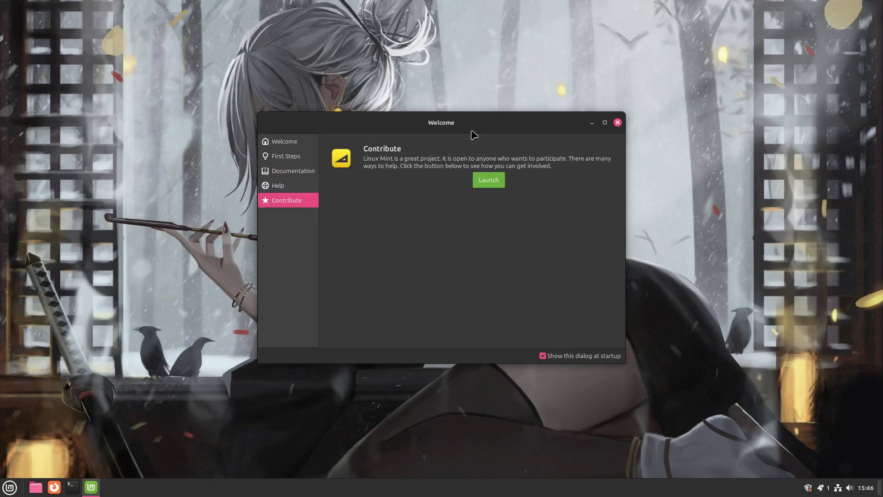
left_click(618, 123)
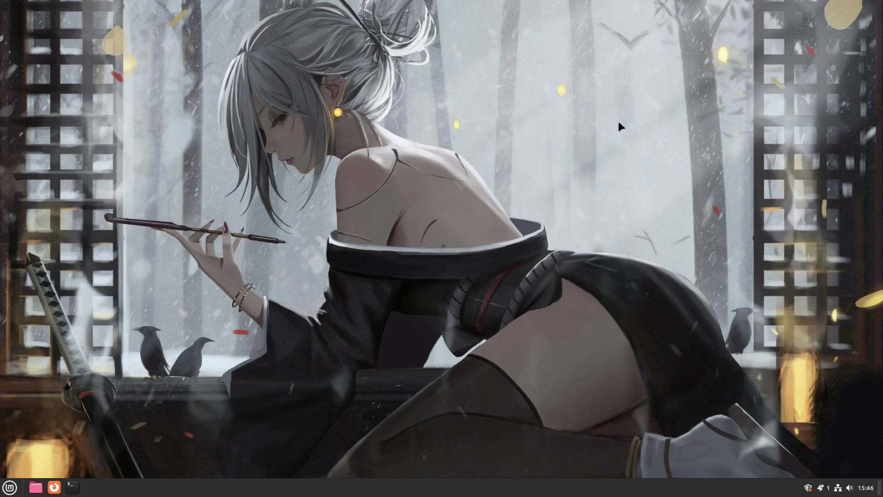
Step: Open a terminal and check the running kernel version with uname -r
key("super")
type("terminal")
key("Return")
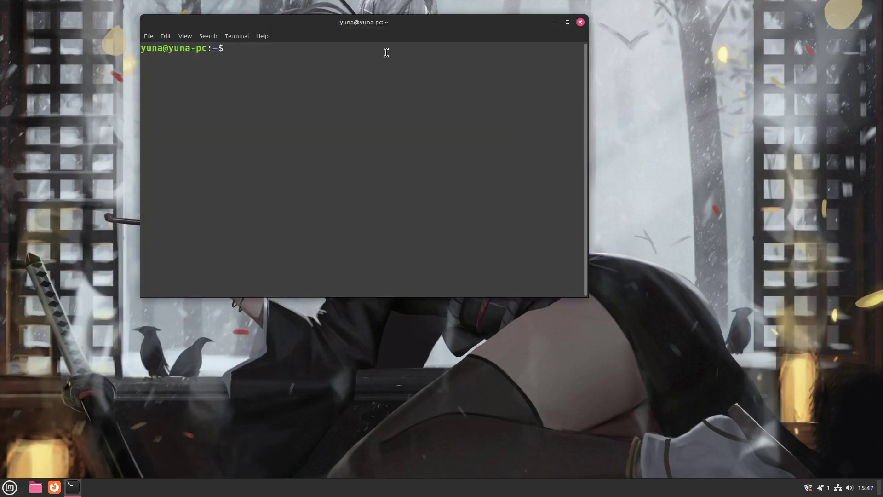
type("uname -r")
key("Return")
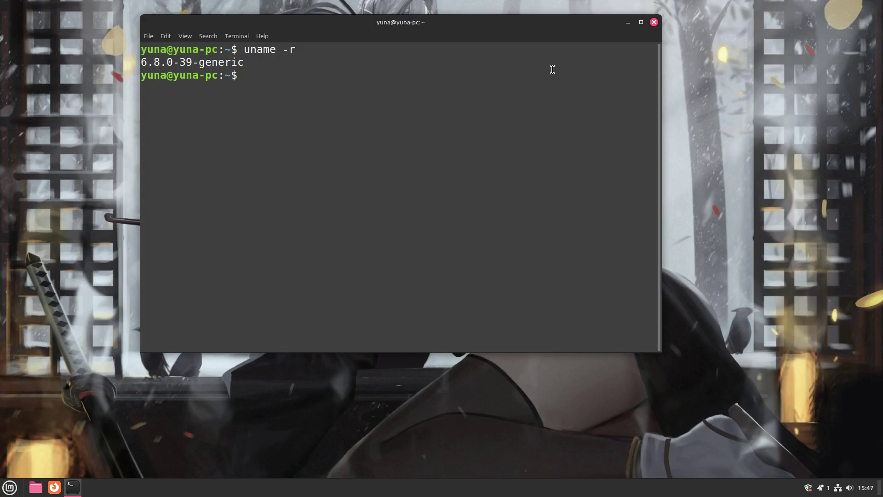
Step: Locate Cinnamon and confirm version 6.2.7, then clear and close the terminal
type("whih")
type("h cinnam")
type("on")
key("Return")
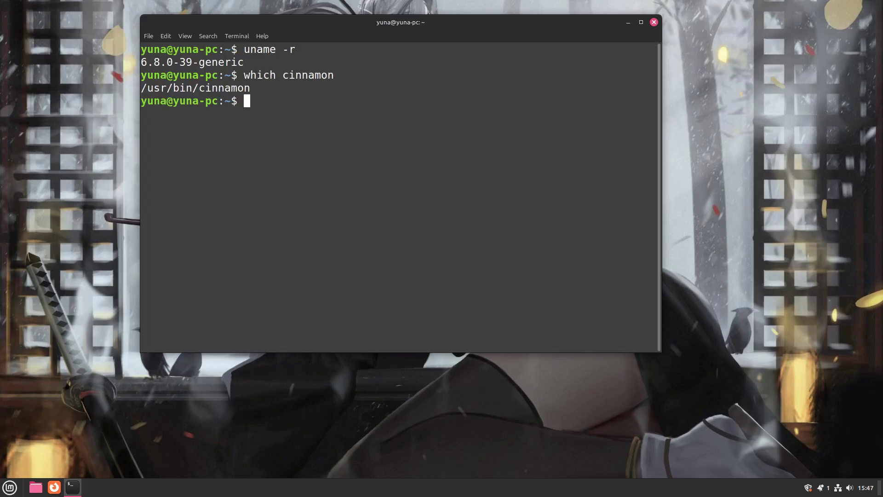
type("cinnamon --version")
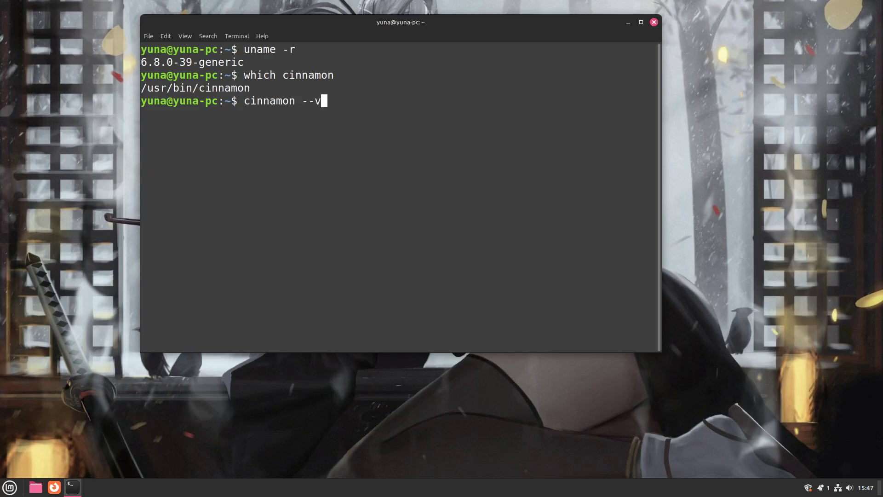
key("Return")
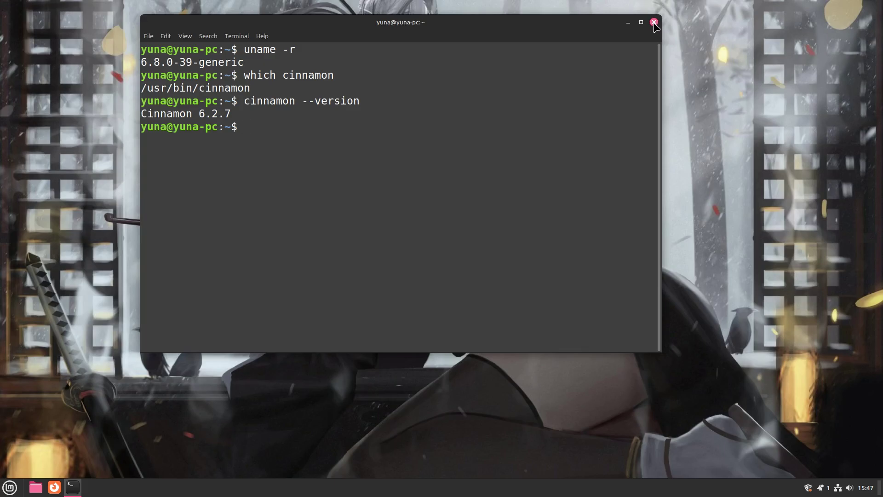
key("ctrl+l")
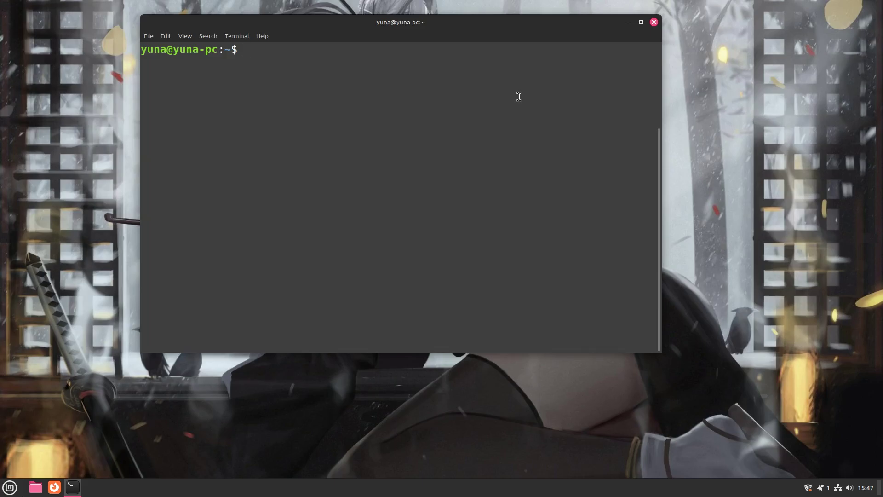
left_click(654, 22)
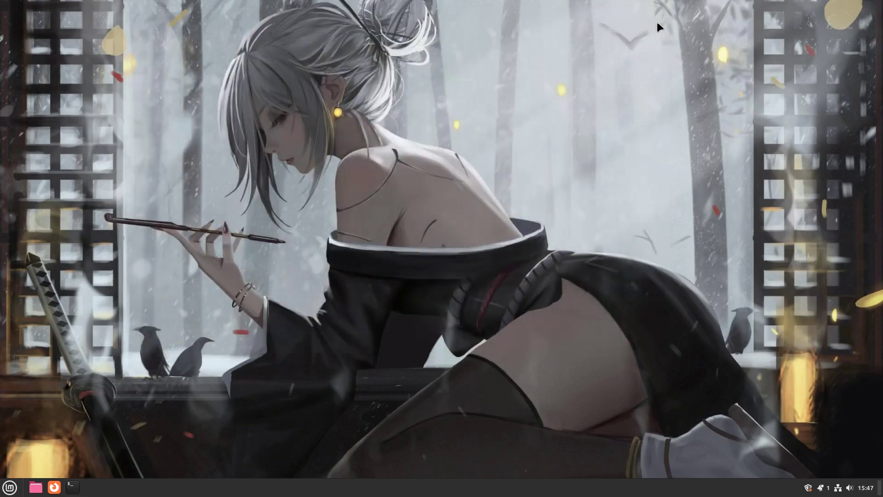
Step: Launch Software Manager from the menu search
key("super")
type("soft")
key("Return")
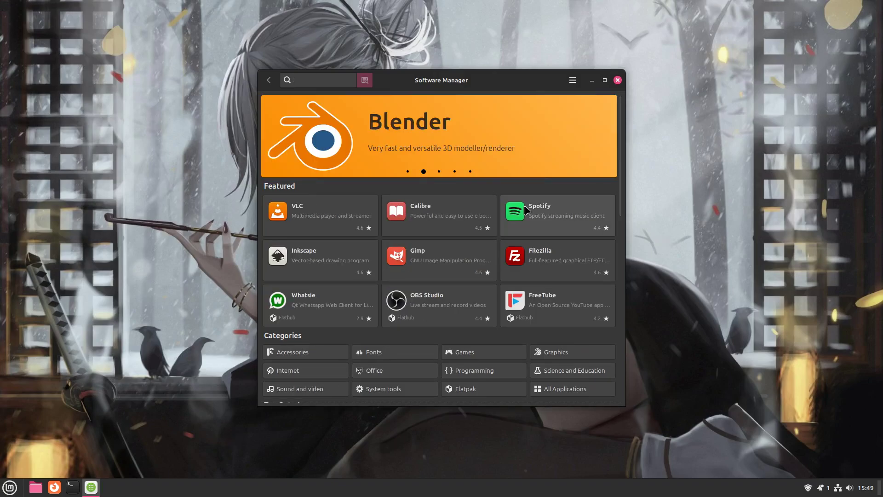
Step: View OBS Studio's details and package format options, then return to the home page
left_click(441, 305)
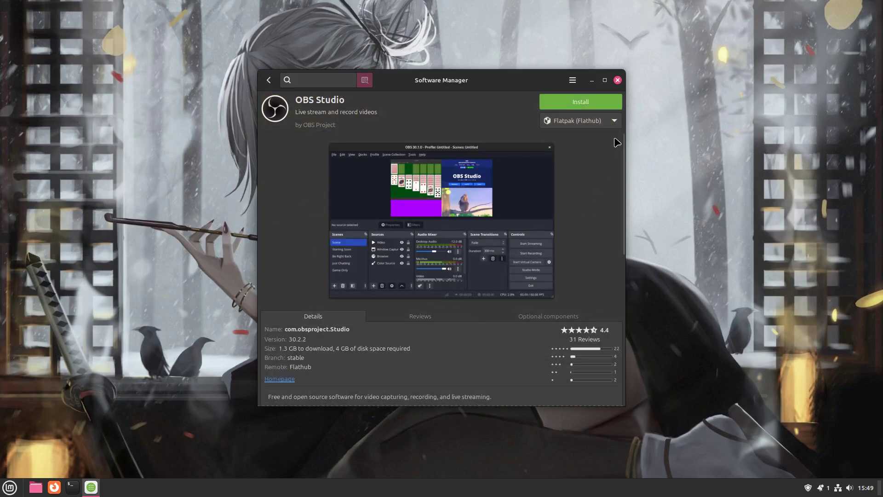
left_click(614, 121)
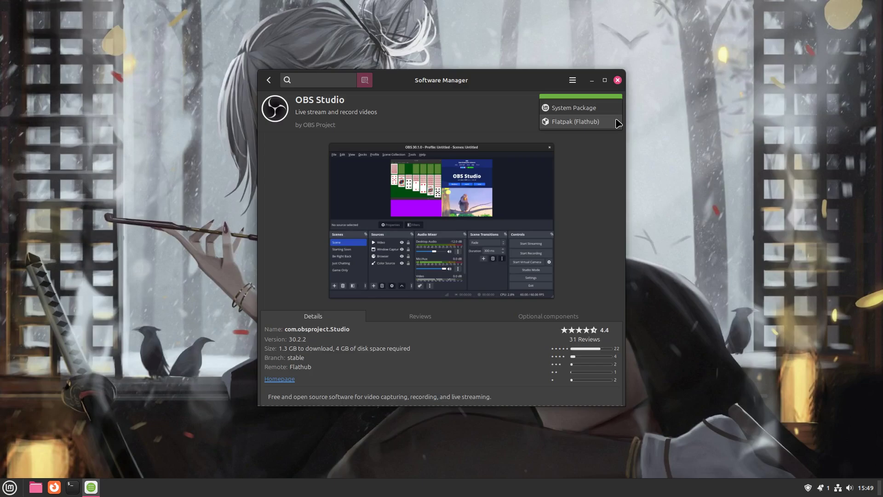
left_click(598, 182)
left_click(271, 81)
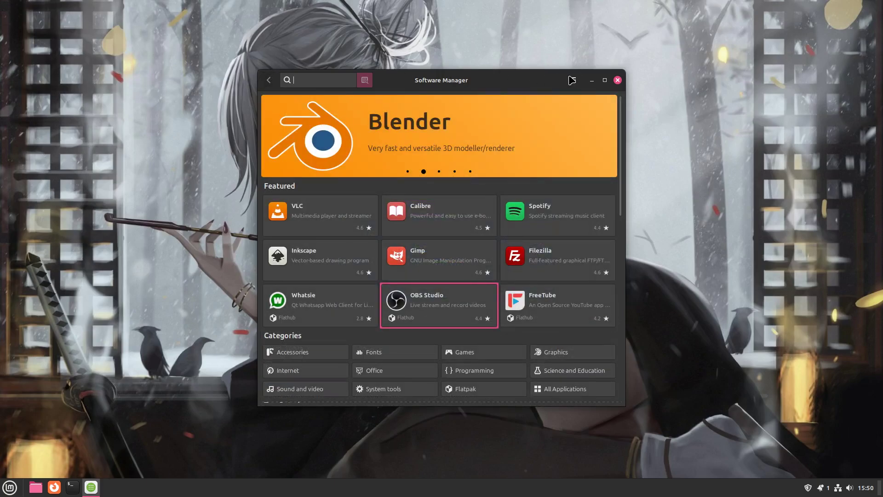
Step: Switch on 'Show unverified Flatpaks' in Software Manager Preferences
left_click(572, 80)
left_click(600, 111)
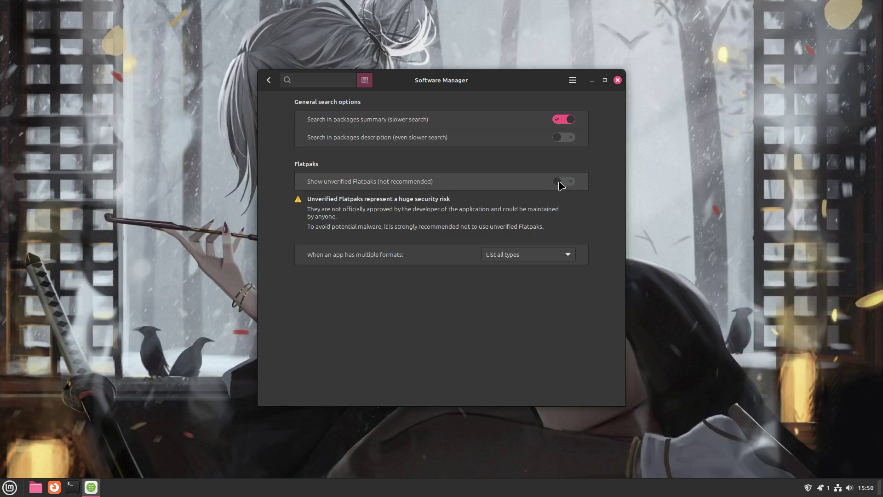
left_click(560, 185)
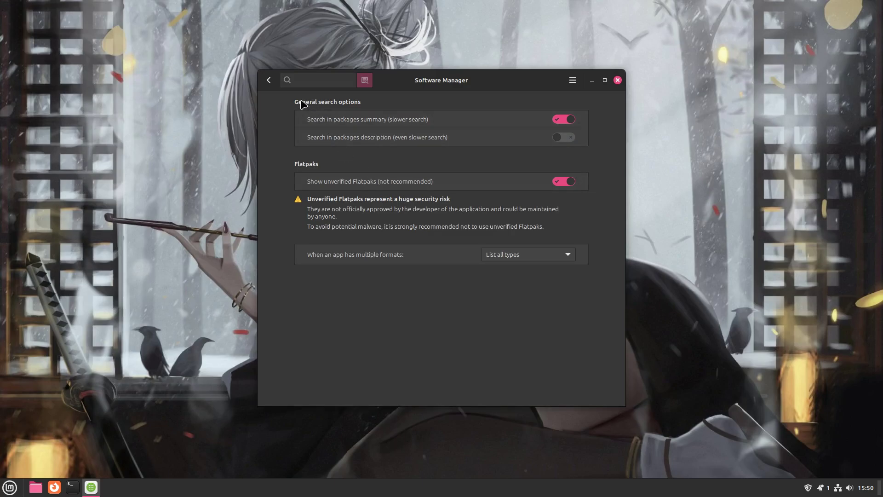
Step: Return to the store home page and scroll through the featured apps
left_click(269, 80)
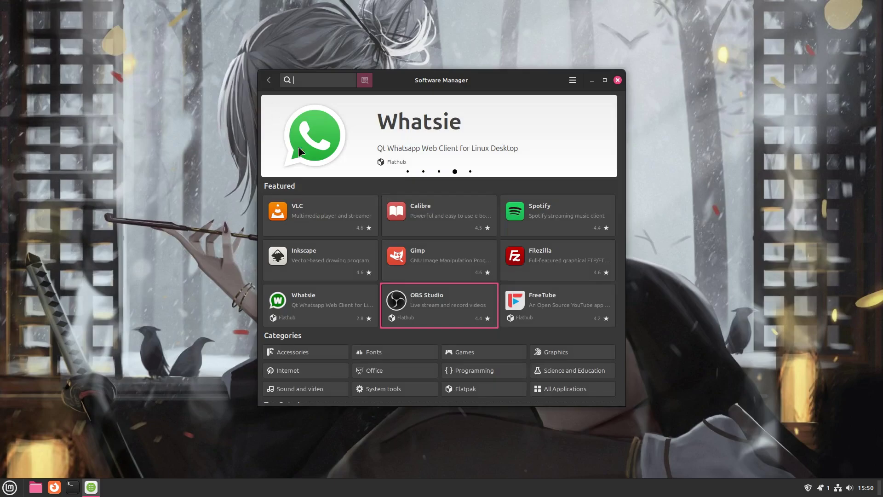
scroll(403, 263, "down", 10)
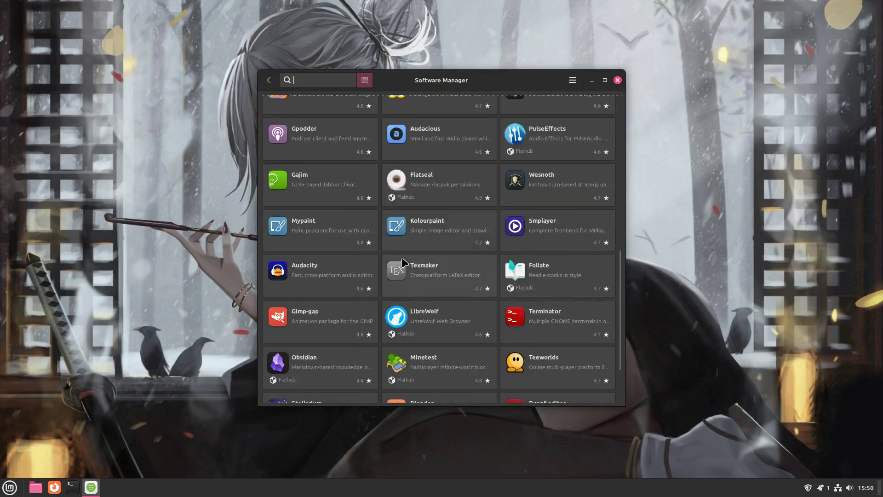
scroll(403, 263, "down", 3)
scroll(405, 263, "up", 13)
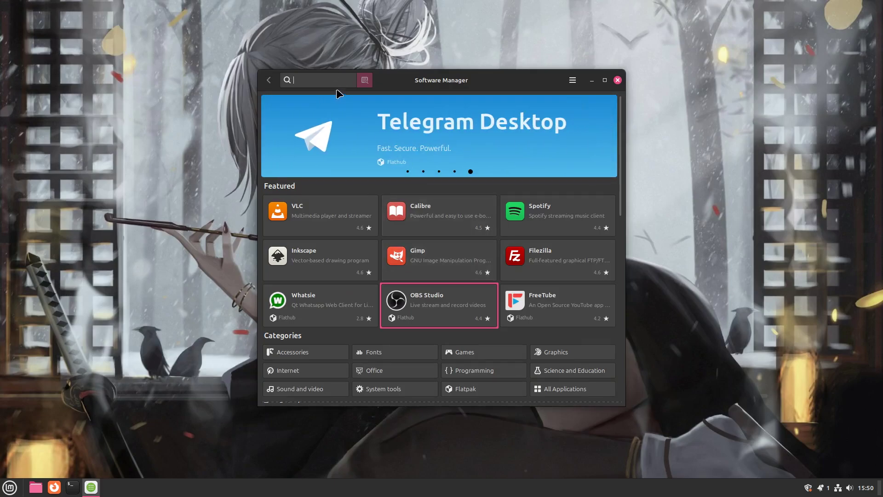
Step: Search 'chrome' and view the unverified Google Chrome Flathub page, version 127.0.6533.99-1
type("chrome")
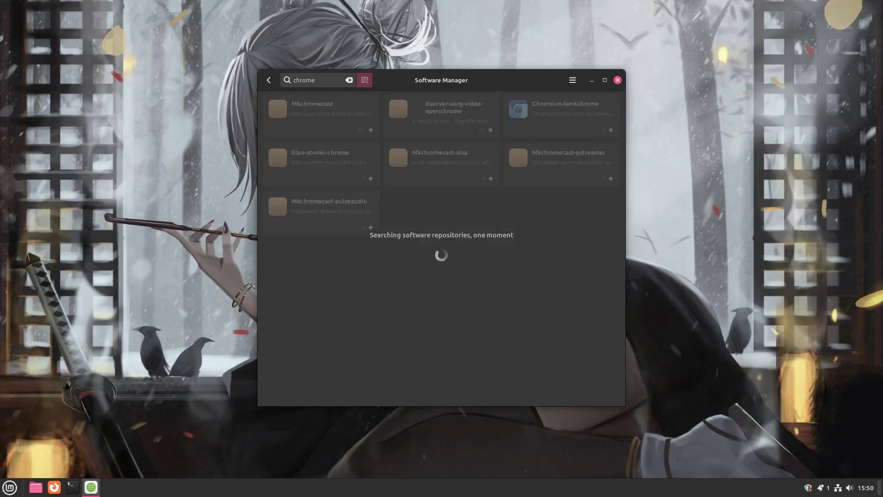
scroll(368, 362, "down", 3)
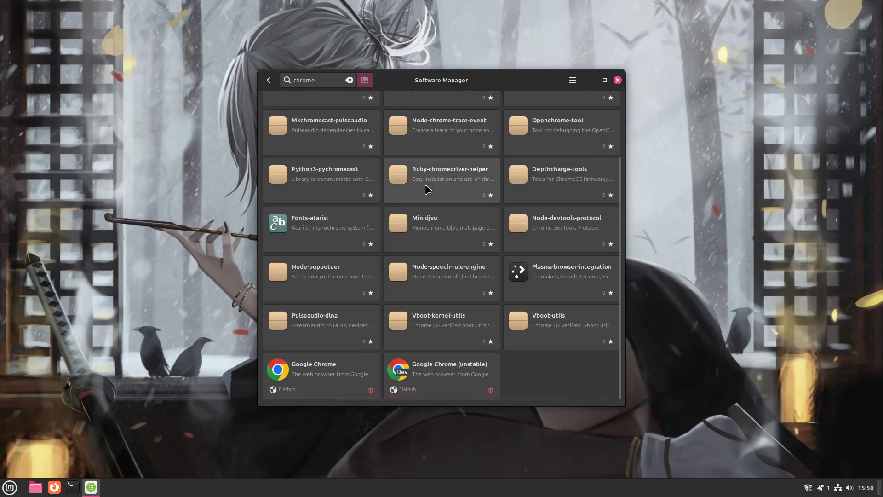
left_click(339, 373)
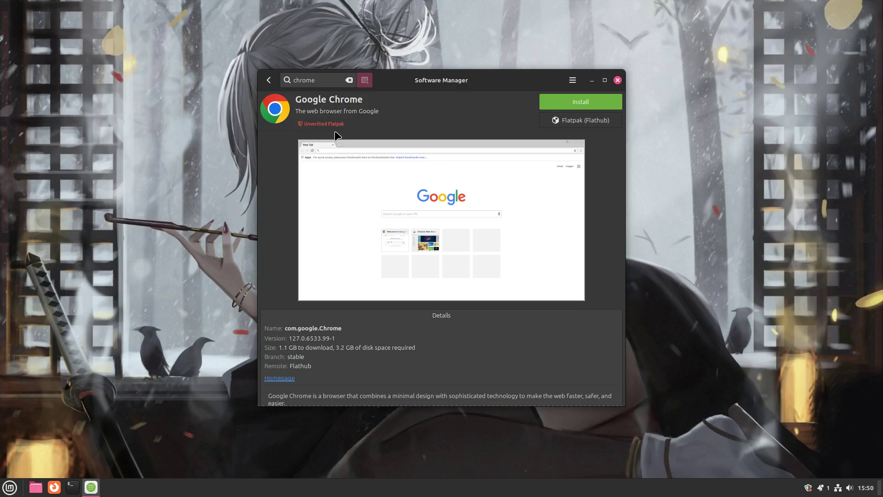
left_click(270, 81)
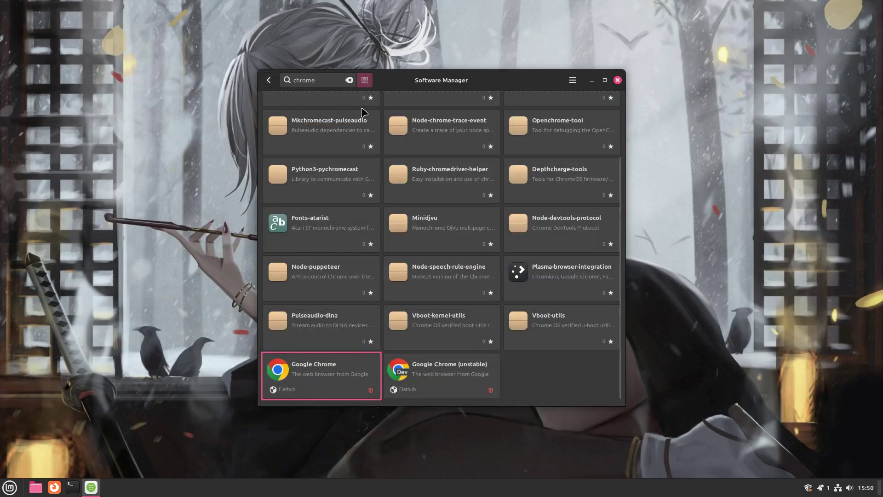
Step: Search 'thunderbird' and compare the system package page with the Flathub Thunderbird page
triple_click(332, 80)
type("thunderbird")
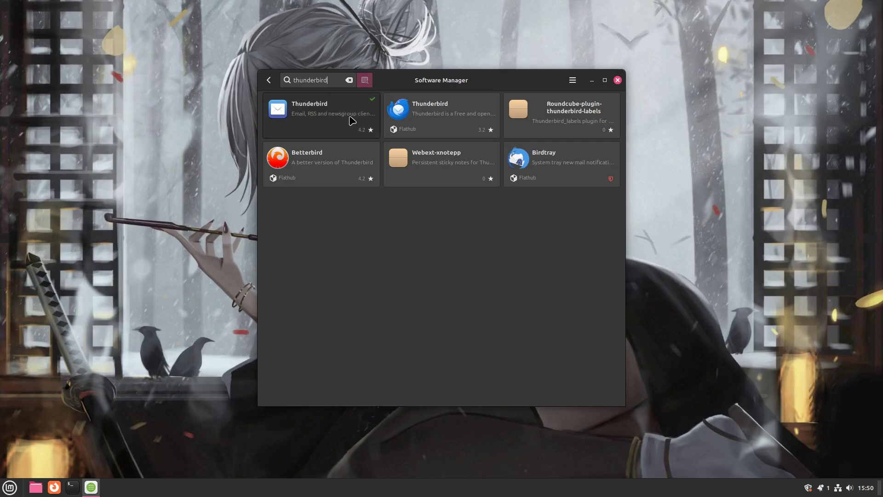
left_click(353, 120)
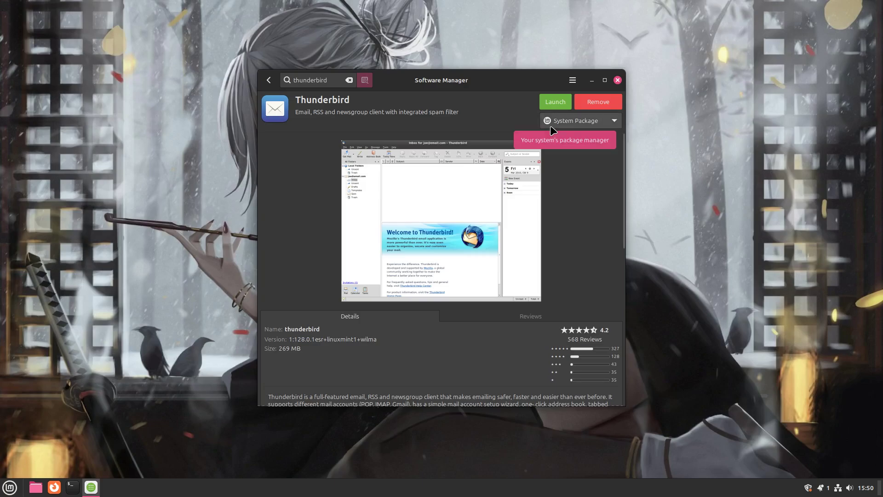
left_click(268, 80)
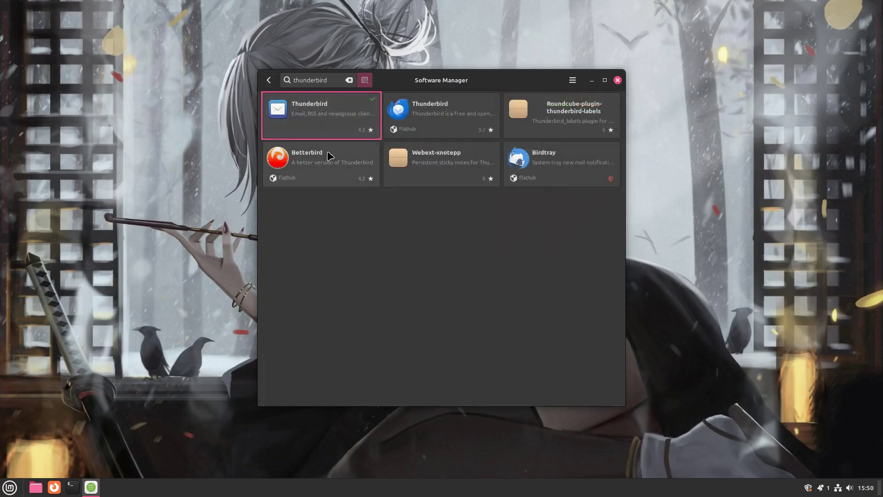
left_click(433, 113)
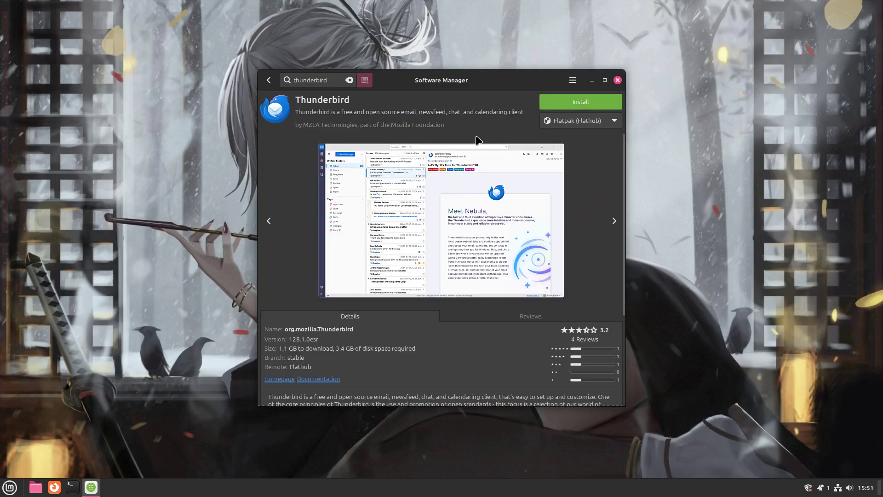
Step: Close Software Manager and open Startup Applications from the Cinnamon menu
left_click(618, 80)
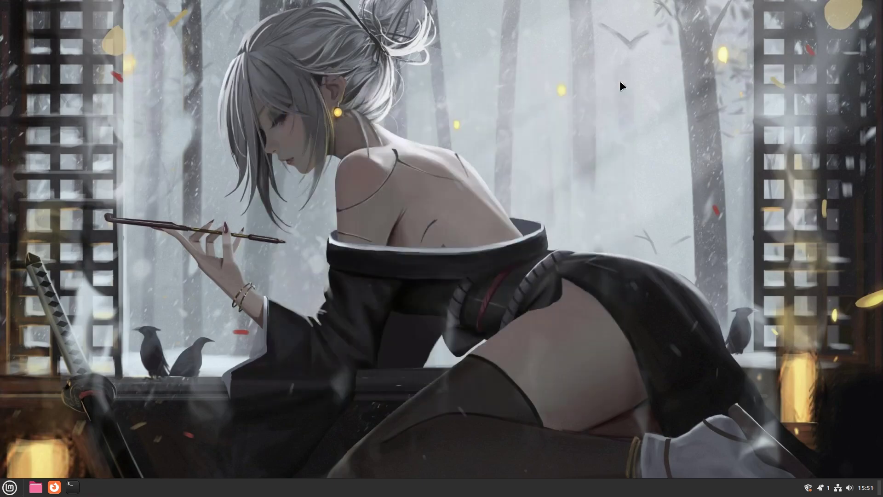
key("super")
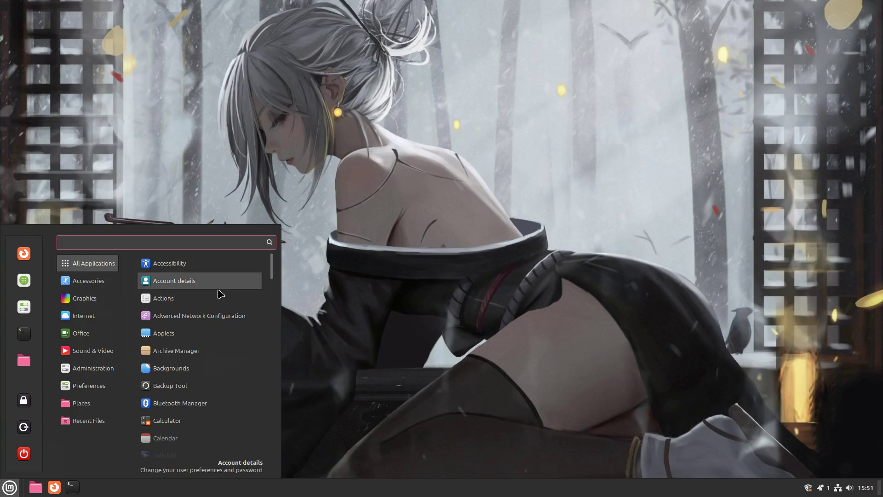
mouse_move(114, 318)
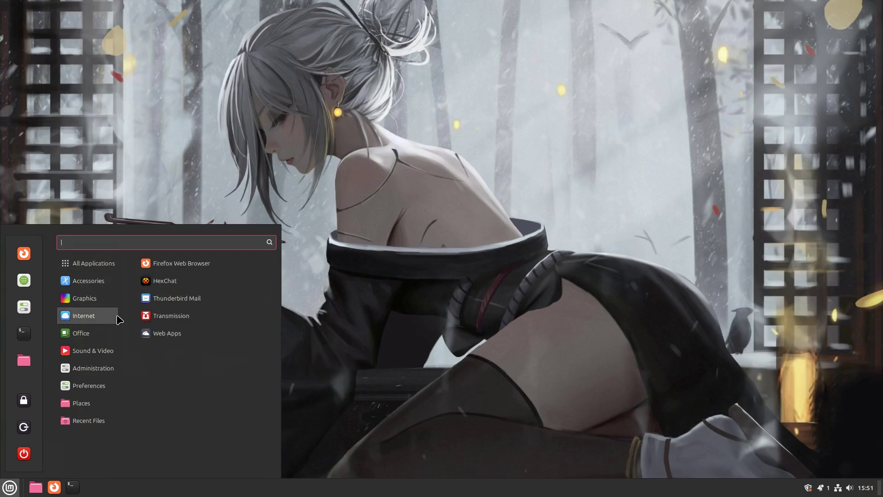
mouse_move(112, 334)
mouse_move(112, 289)
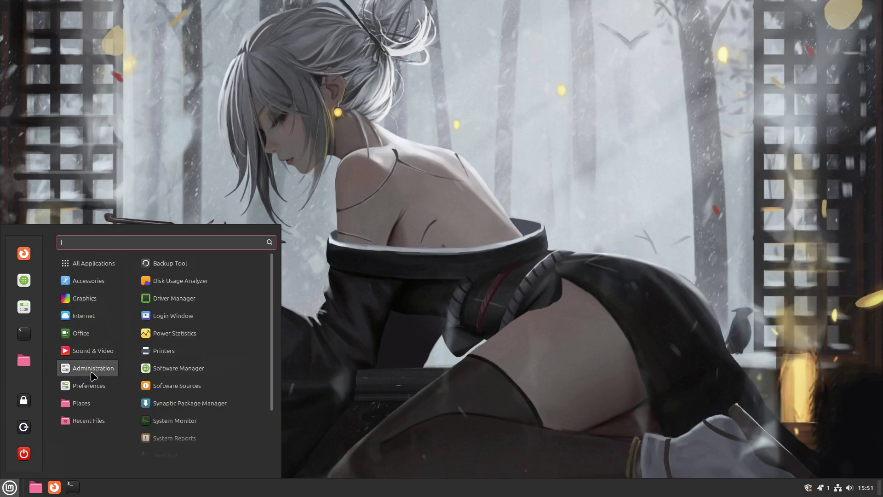
mouse_move(115, 350)
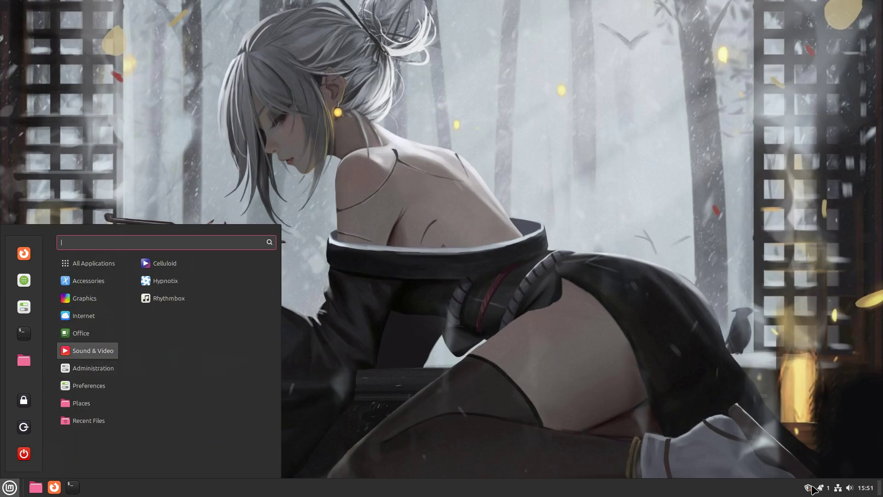
key("Escape")
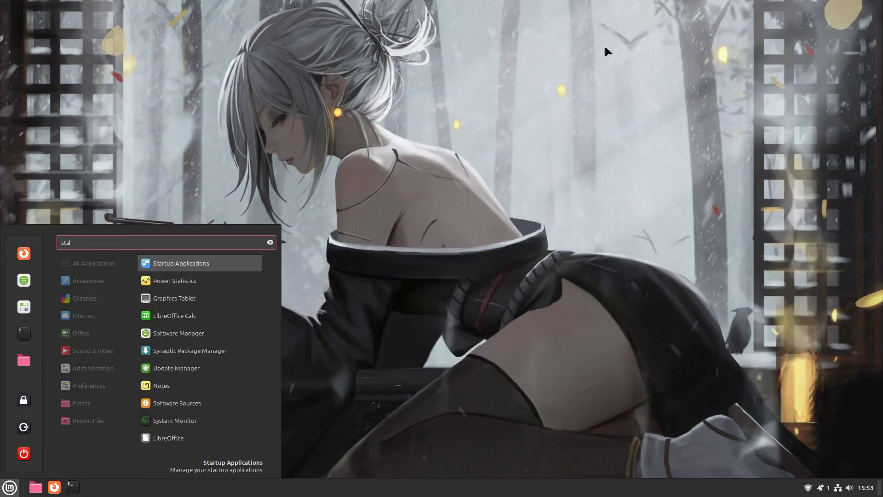
key("Return")
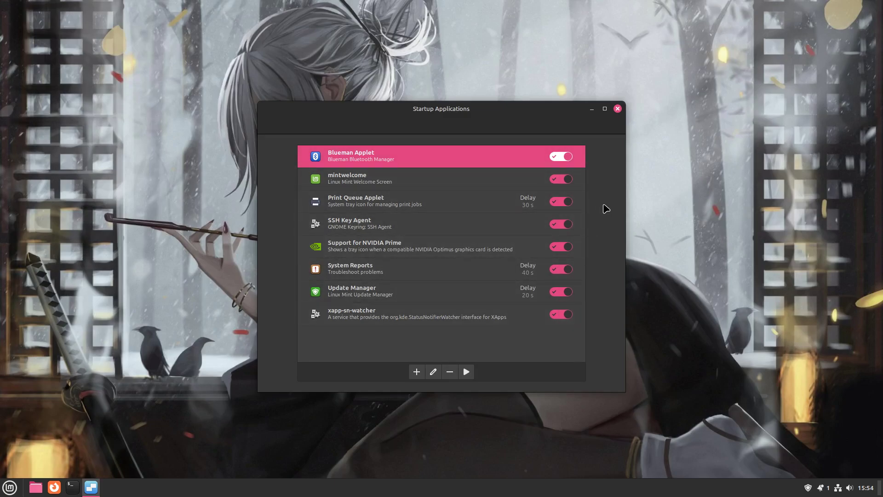
Step: Close Startup Applications and launch the Notes app from the menu search
left_click(617, 109)
key("super")
type("notes")
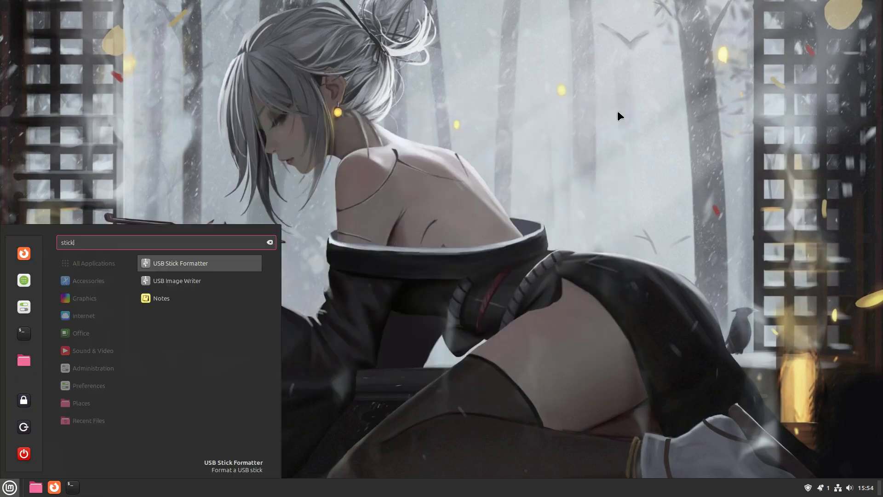
key("Down")
key("Down")
key("Return")
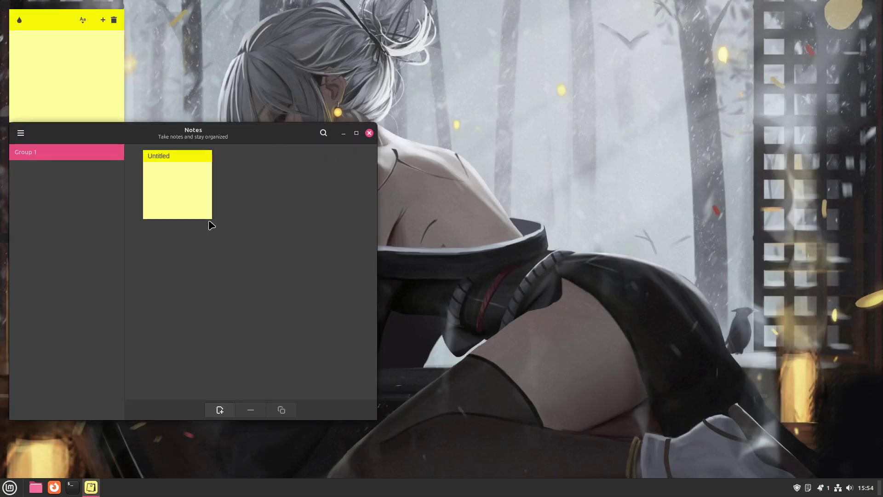
Step: Set the default position for new notes to Top Right in Notes preferences
left_click(27, 135)
left_click(64, 231)
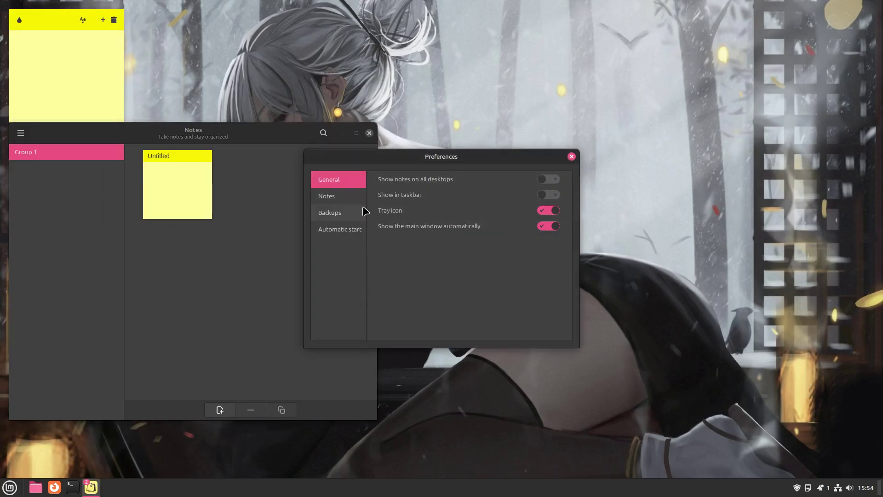
left_click(361, 196)
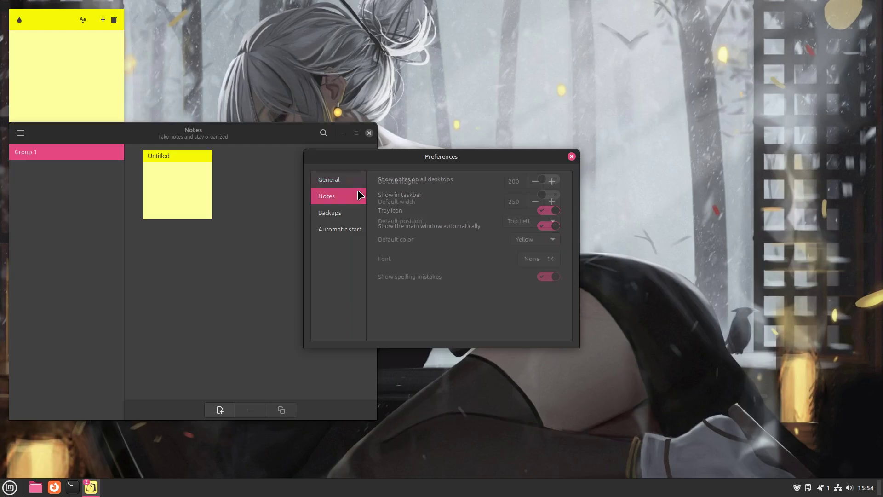
left_click(534, 222)
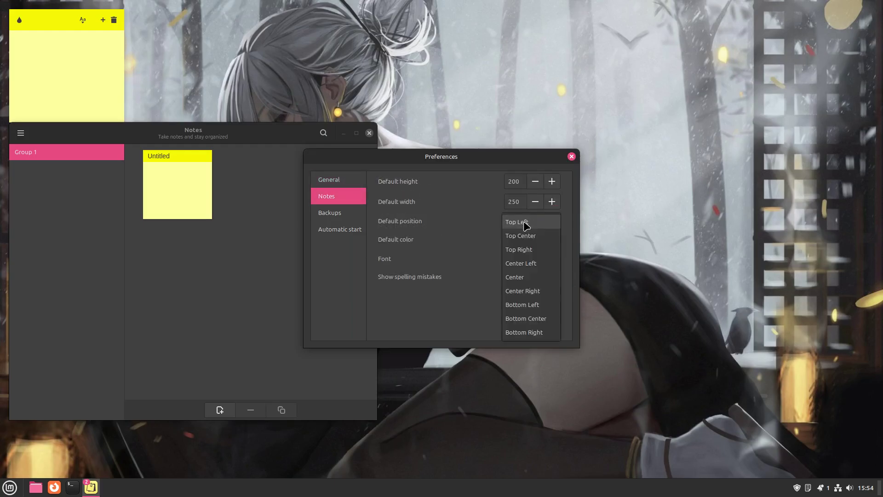
left_click(537, 252)
left_click(542, 223)
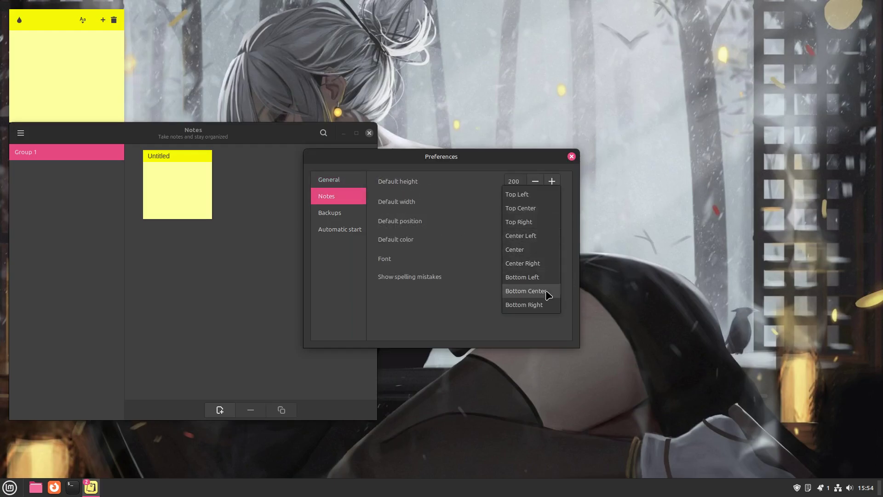
left_click(572, 206)
left_click(572, 157)
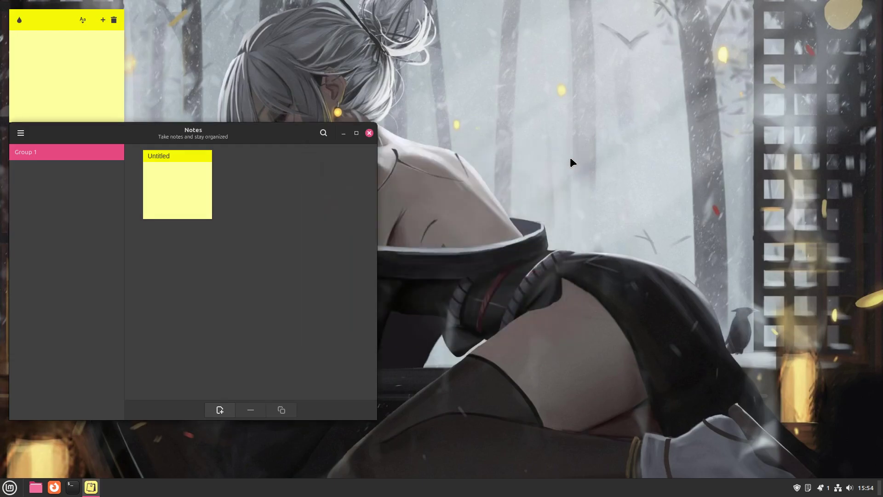
Step: Close the Notes window, move the sticky note, and bring up its options
left_click(369, 133)
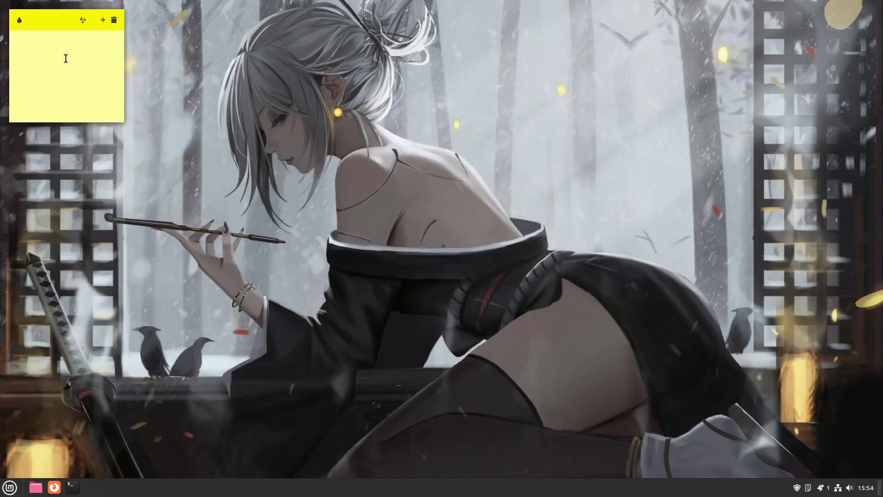
left_click_drag(66, 20, 107, 57)
right_click(109, 58)
Step: Delete the sticky note and locate PipeWire at /usr/bin/pipewire in a new terminal
left_click(165, 88)
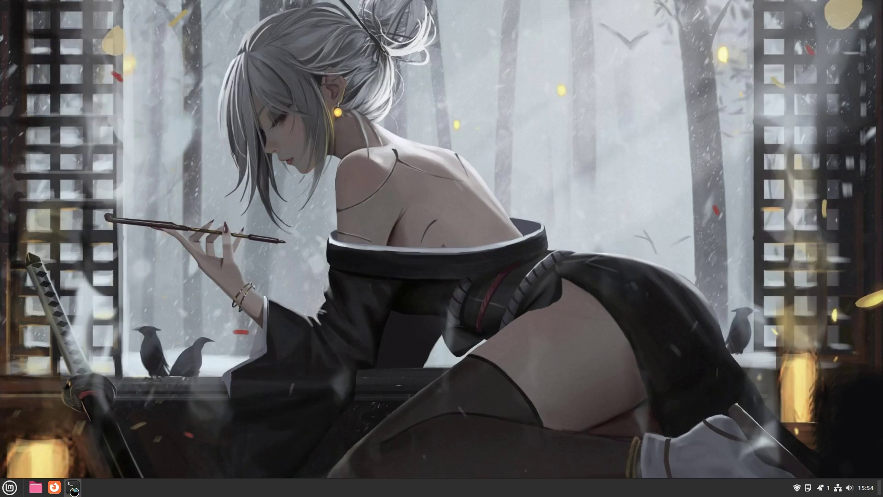
left_click(72, 487)
type("which")
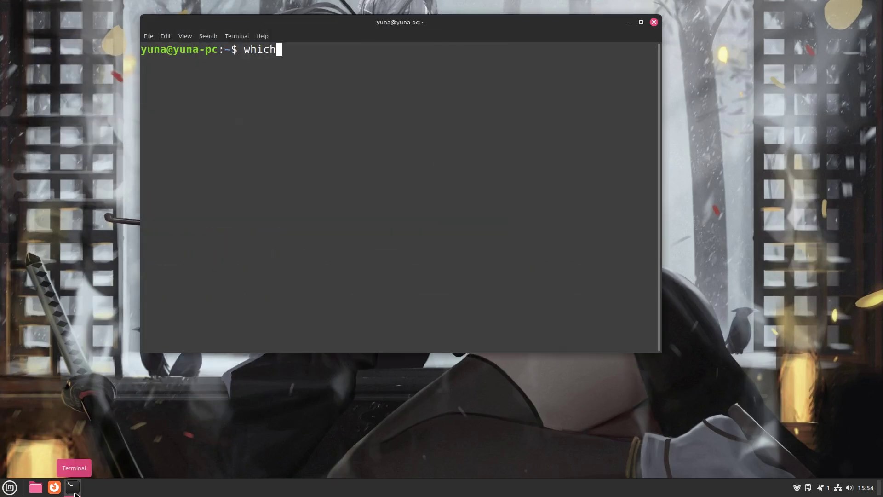
type(" pipewire")
key("Return")
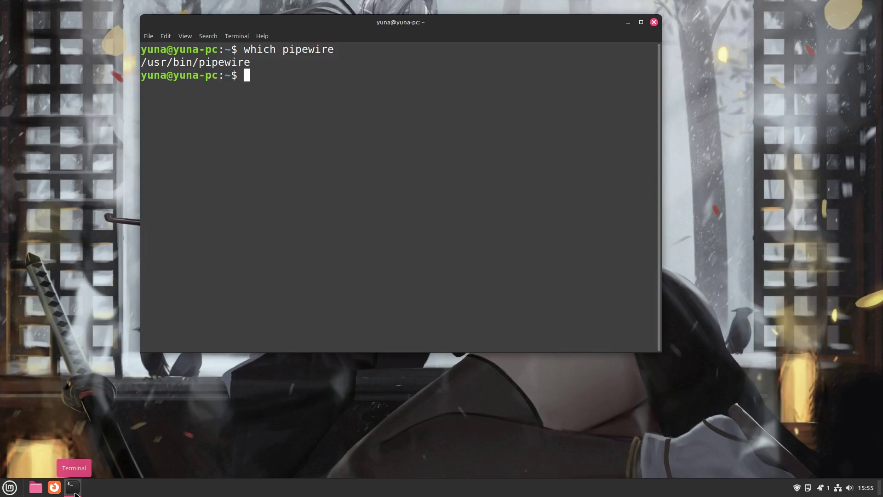
Step: Confirm kernel 6.8.0-39-generic with uname -r and close the terminal
type("uname -r")
key("Return")
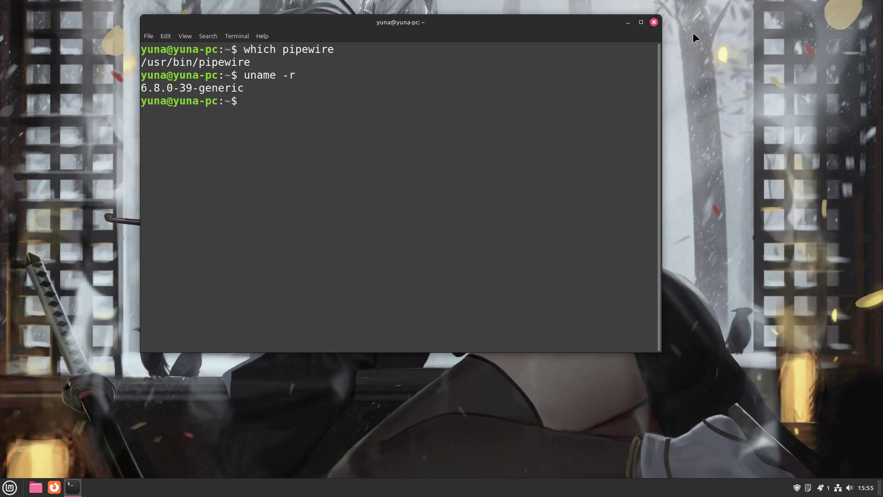
left_click(655, 23)
key("super")
type("synapl")
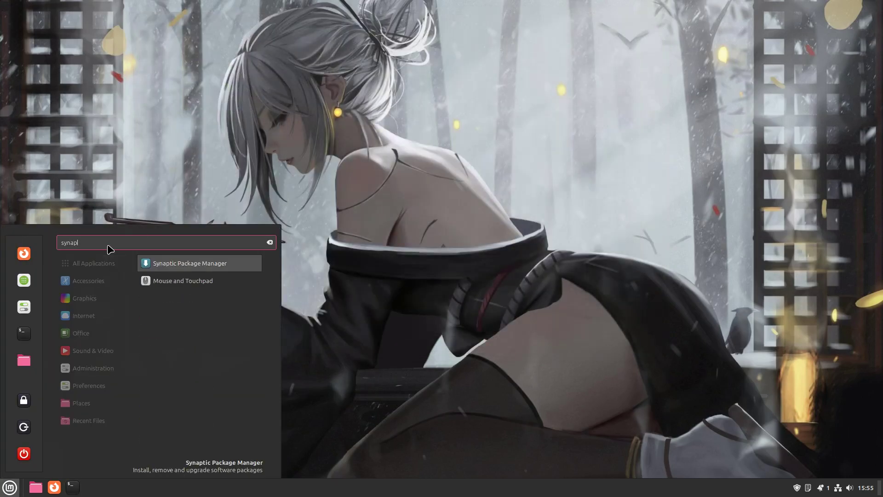
key("Return")
type("password")
key("Return")
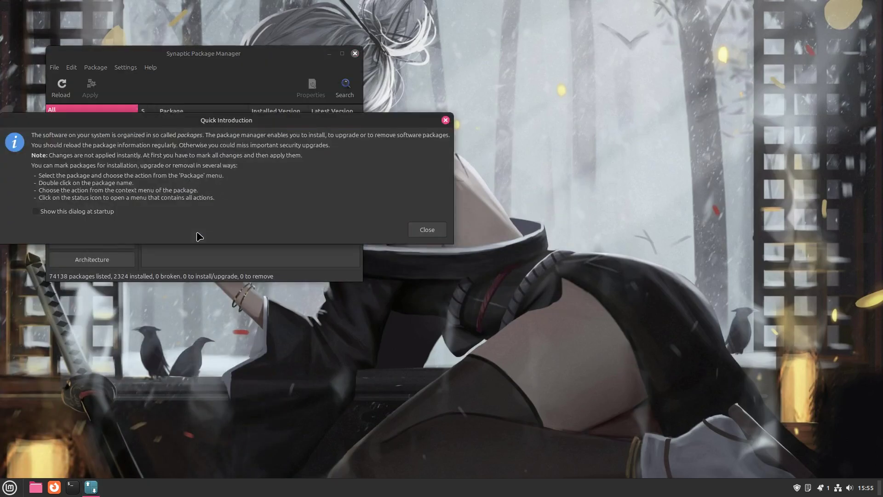
left_click(427, 229)
left_click(342, 53)
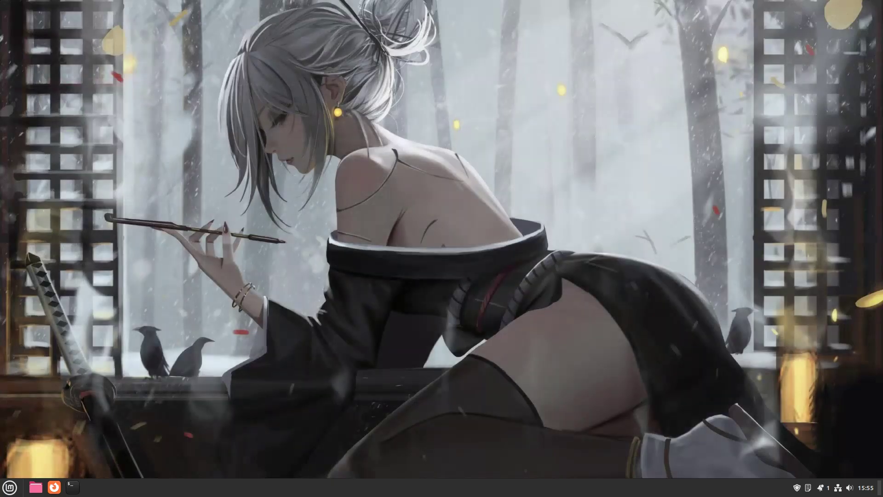
left_click(874, 8)
left_click(10, 487)
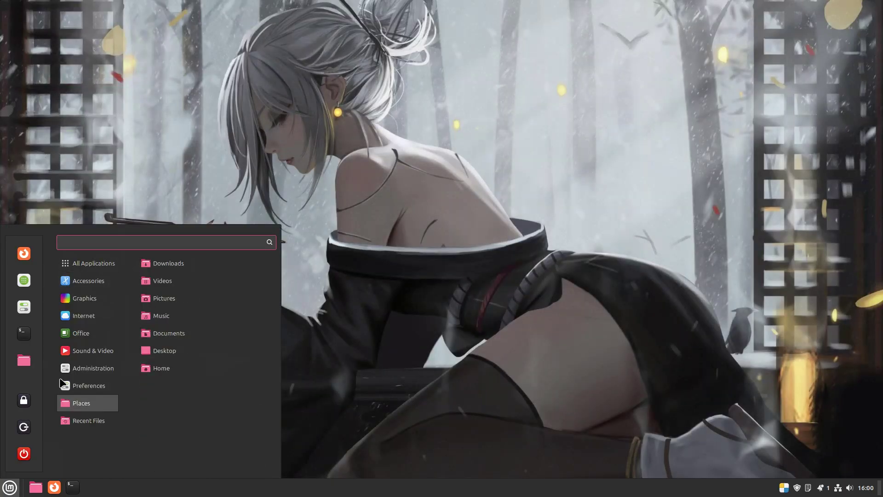
Step: Attempt to uninstall Welcome Screen from the menu and dismiss the removal error
mouse_move(87, 263)
scroll(170, 286, "down", 10)
right_click(207, 397)
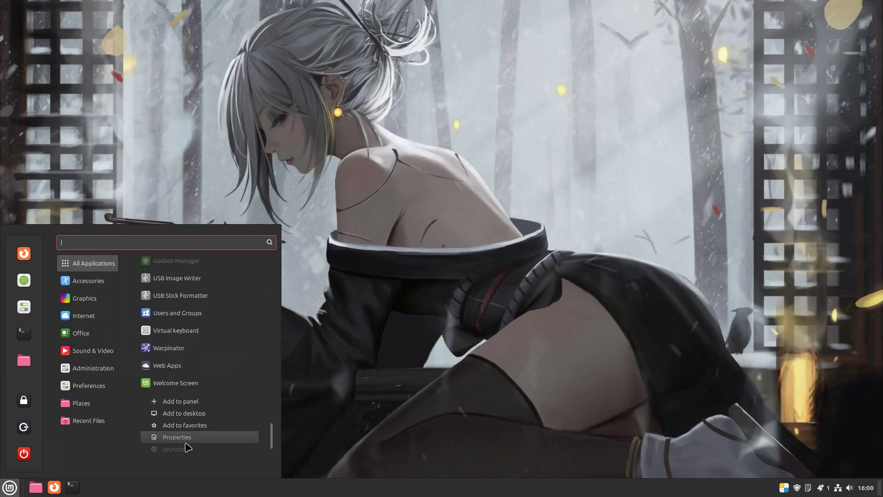
left_click(296, 343)
left_click(410, 311)
Step: Install VLC 3.0.20 as a system package from Software Manager, authorizing the install
key("super")
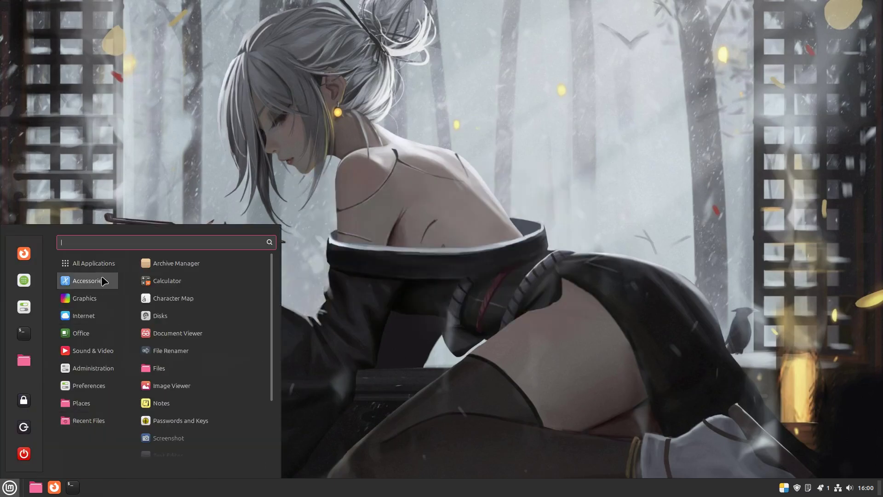
left_click(406, 326)
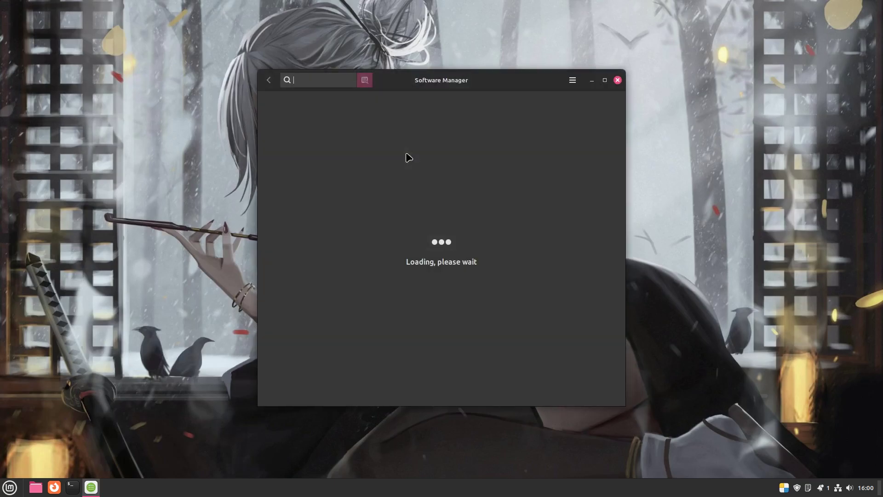
left_click(401, 128)
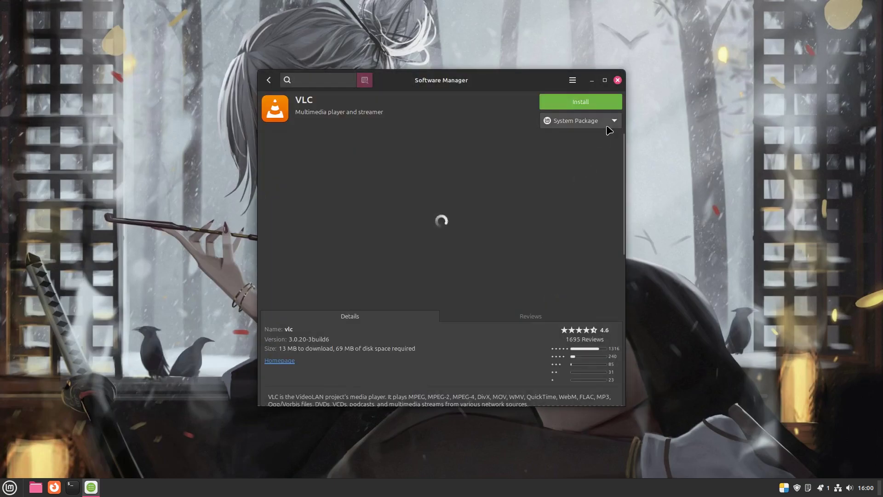
left_click(581, 101)
left_click(529, 327)
left_click(553, 291)
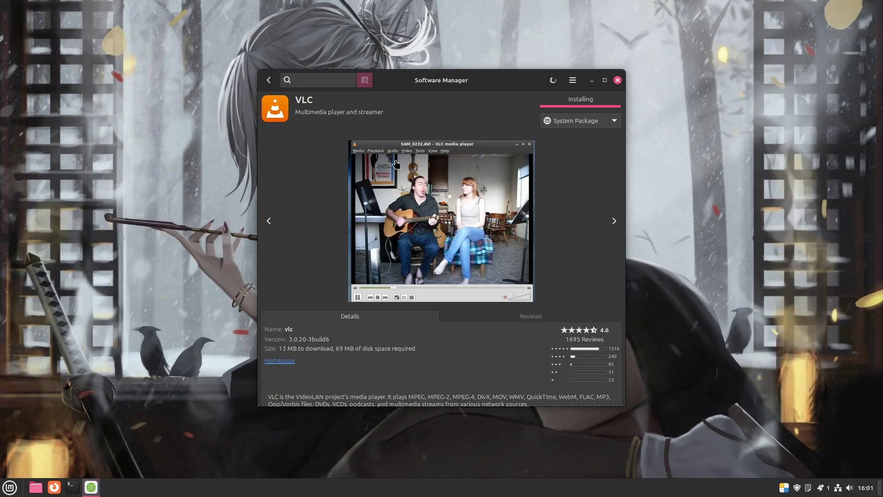
Step: Search 'element', then open the Home folder in Nemo and try compact and icon views
type("element")
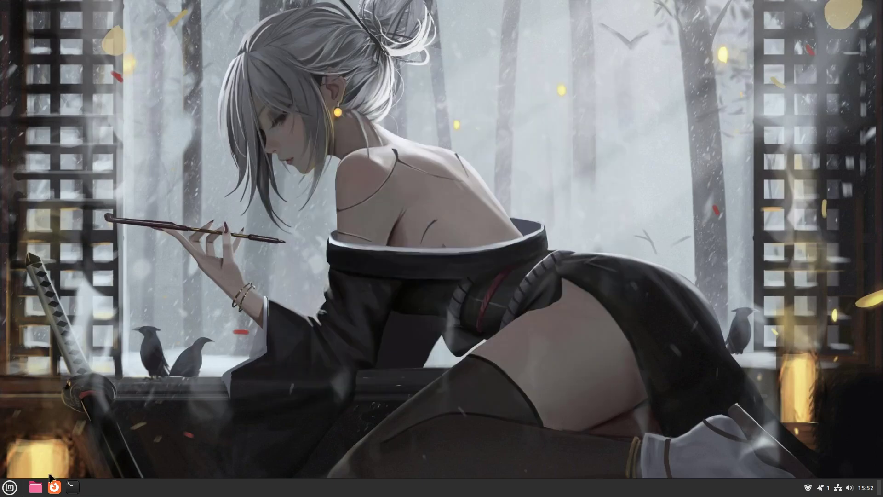
left_click(36, 486)
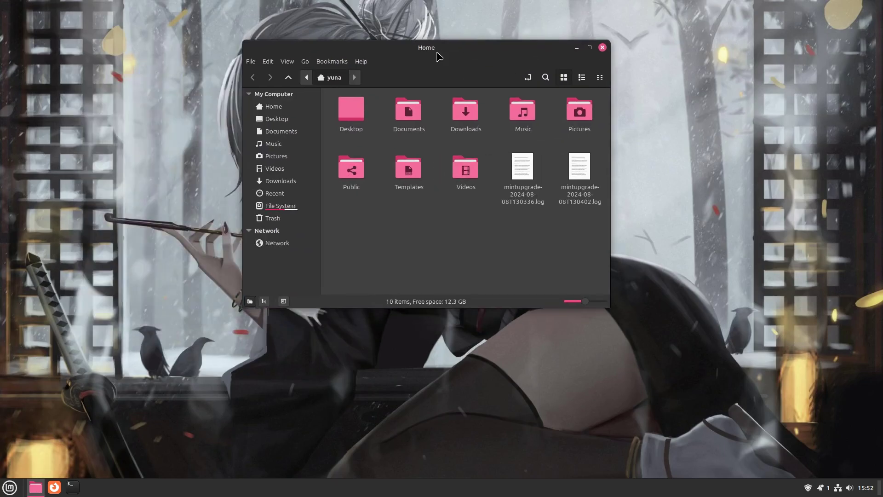
right_click(399, 224)
left_click(287, 280)
left_click(600, 77)
left_click(565, 78)
Step: Browse Nemo's menus, viewing Edit > Preferences and the Go and Bookmarks menus
left_click(267, 63)
left_click(343, 63)
left_click(287, 61)
left_click(299, 270)
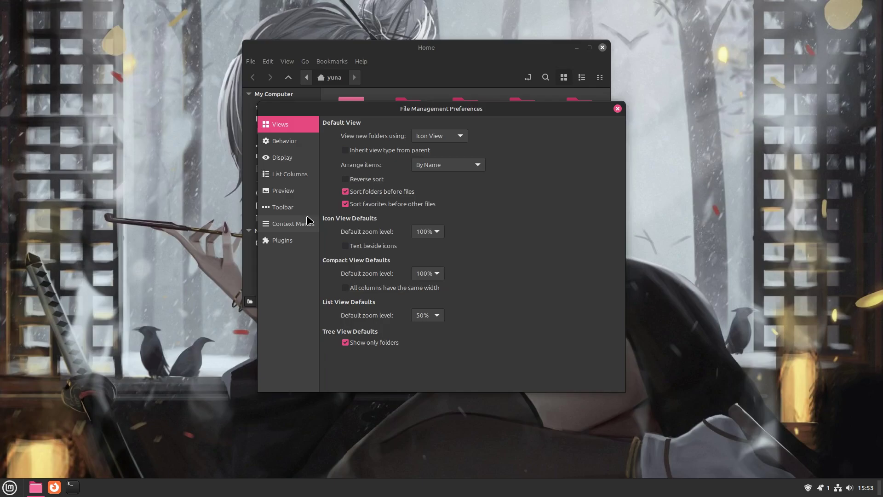
left_click(617, 108)
right_click(454, 236)
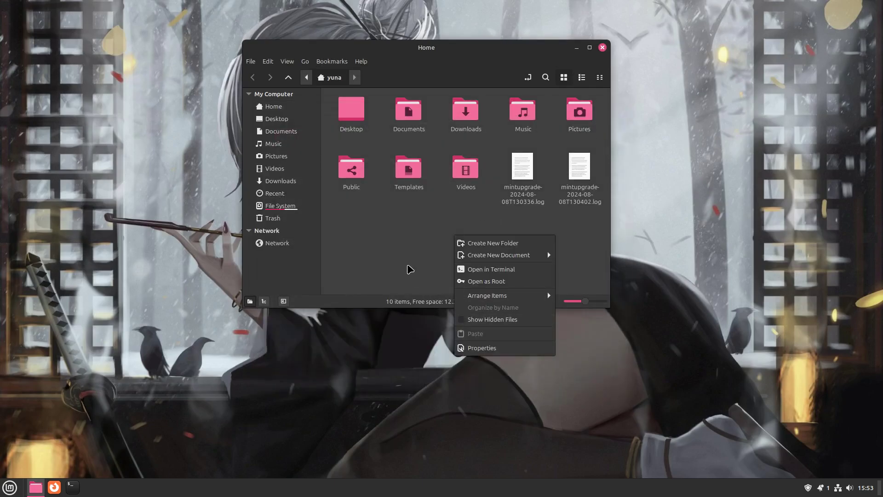
key("Escape")
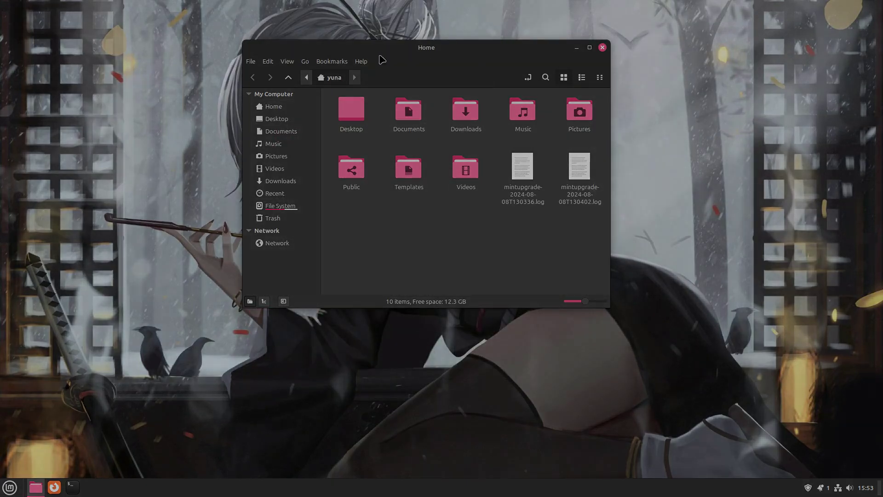
left_click(308, 61)
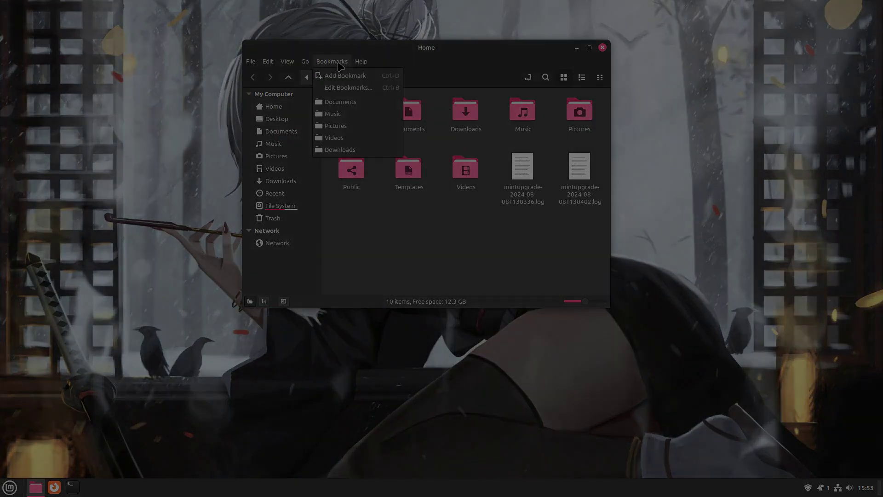